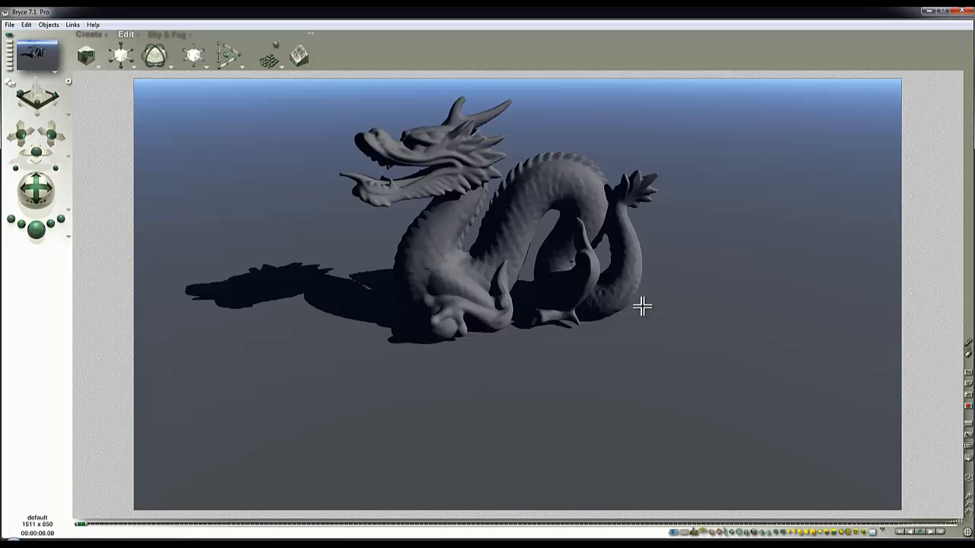
Open the material of the dragon and ground plane, setting Metallicity to 100, Reflection to 100 and Diffusion to 0
{"action": "key", "text": "Escape"}
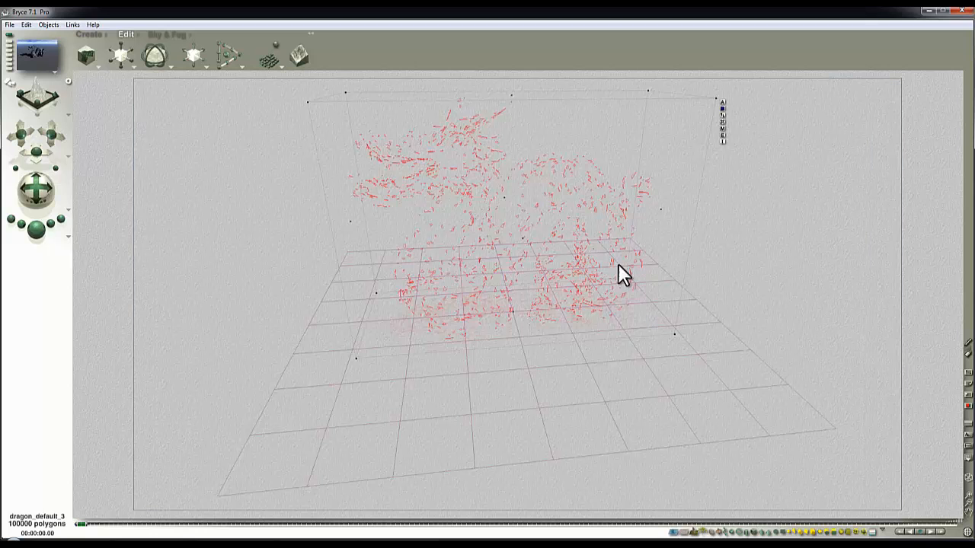
{"action": "right_click", "coordinate": [683, 337]}
{"action": "left_click", "coordinate": [705, 361]}
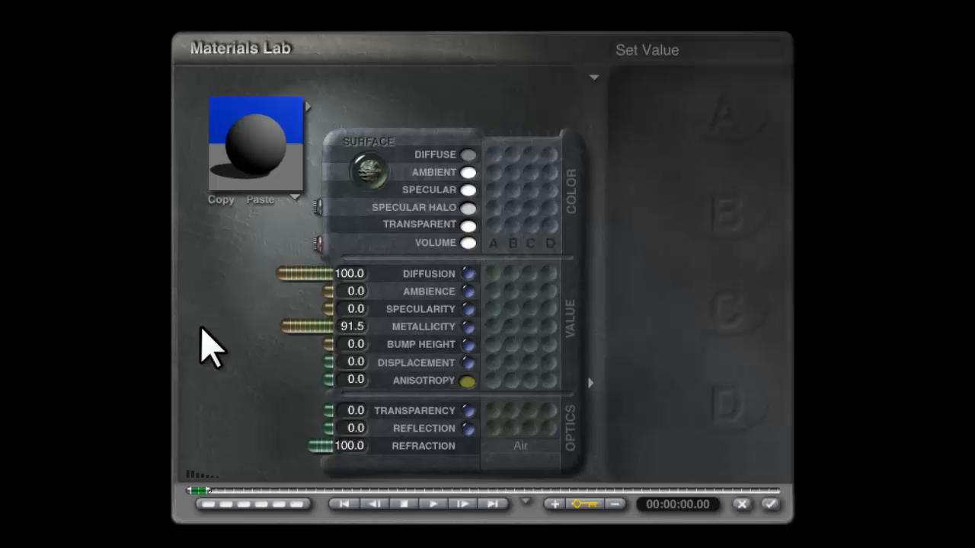
{"action": "left_click_drag", "start_coordinate": [201, 329], "coordinate": [151, 329]}
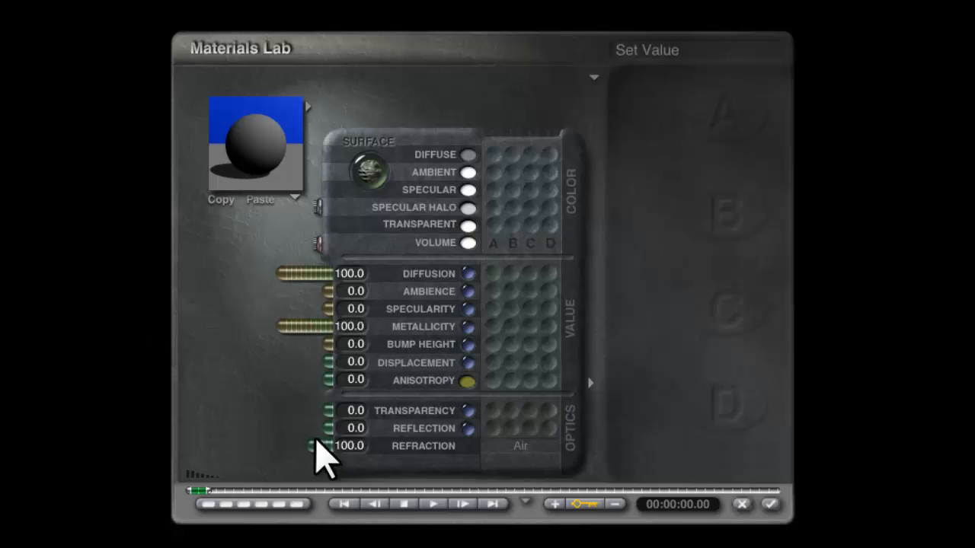
{"action": "left_click_drag", "start_coordinate": [320, 427], "coordinate": [186, 425]}
{"action": "left_click_drag", "start_coordinate": [277, 279], "coordinate": [386, 289]}
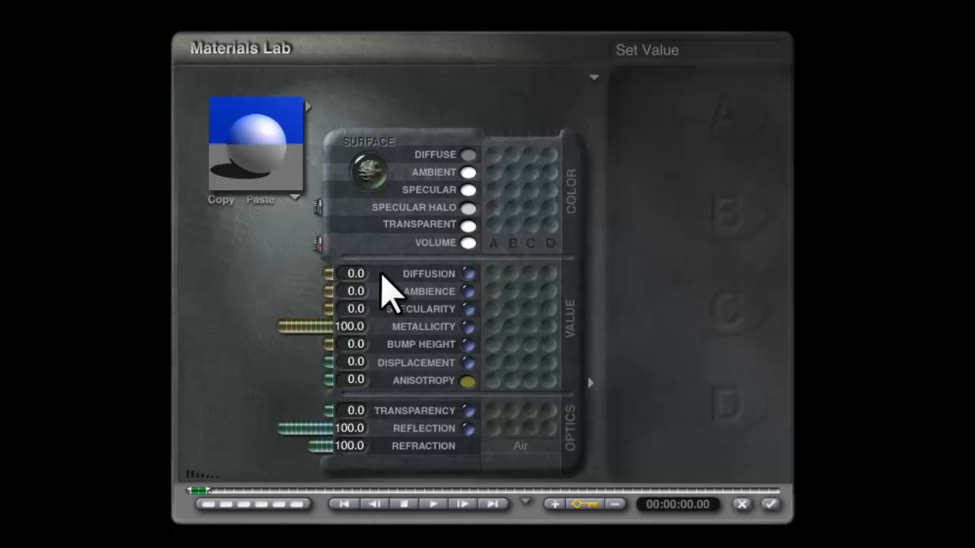
Set the material's diffuse colour to a muted orange-brown, accept it and render the scene
{"action": "left_click", "coordinate": [467, 155]}
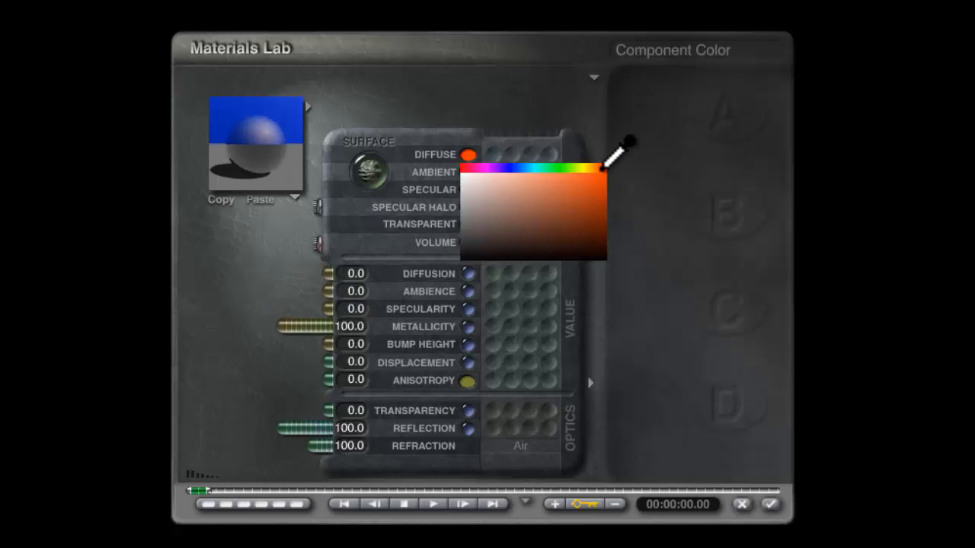
{"action": "left_click", "coordinate": [568, 211]}
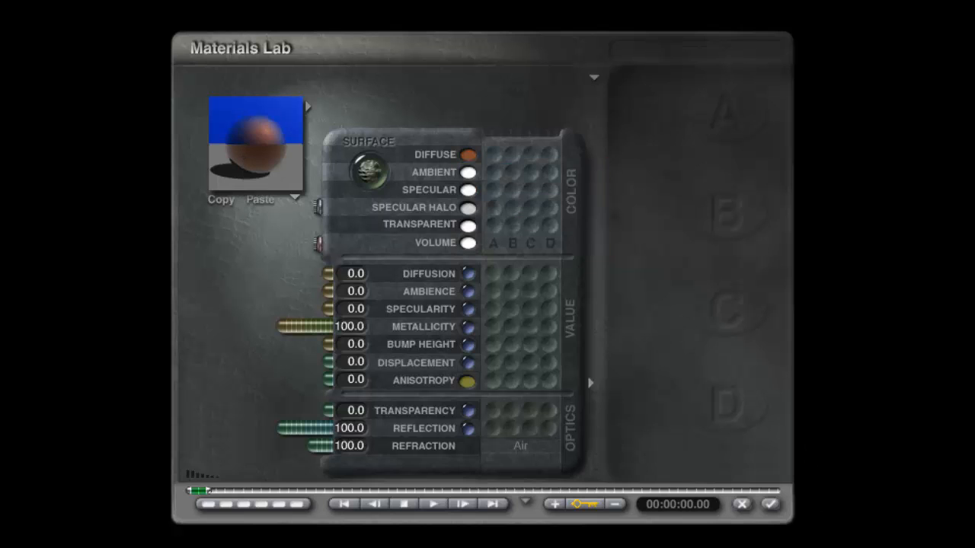
{"action": "left_click", "coordinate": [770, 504]}
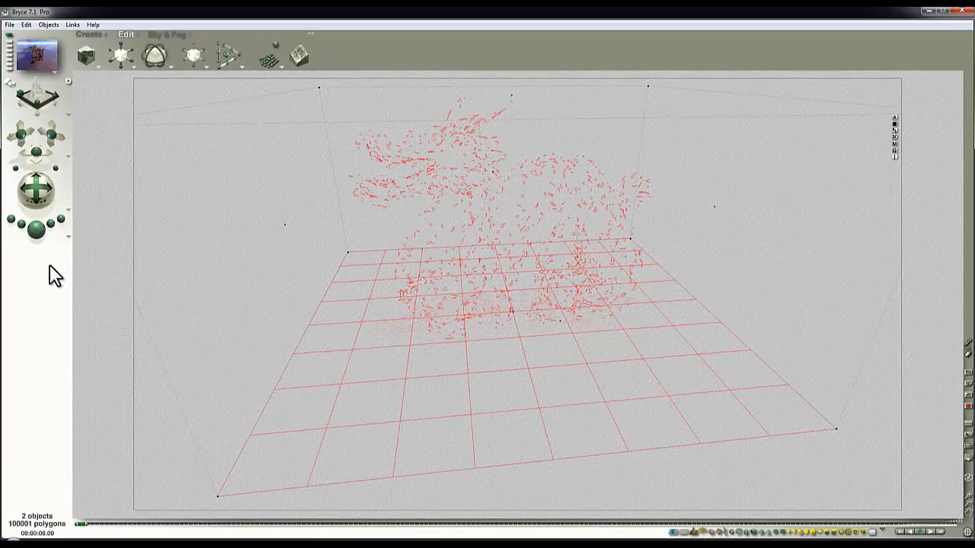
{"action": "key", "text": "ctrl+r"}
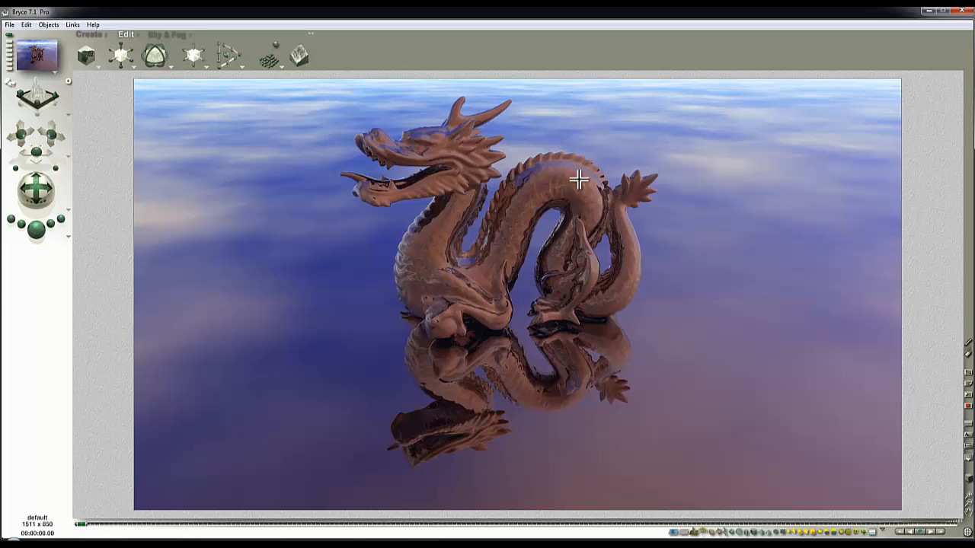
Reopen the material and drive both its Metallicity and Reflection with texture A
{"action": "left_click", "coordinate": [669, 224]}
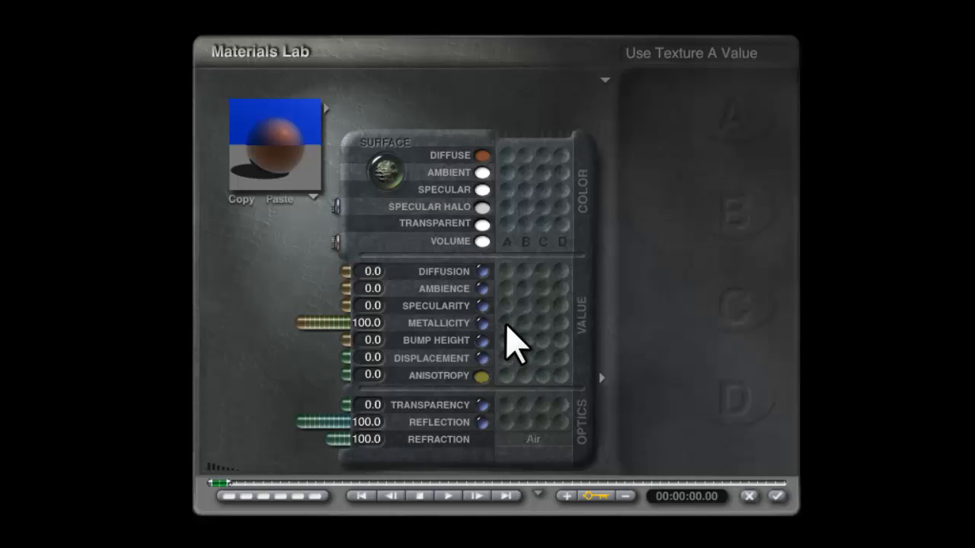
{"action": "left_click", "coordinate": [507, 323]}
{"action": "left_click", "coordinate": [506, 422]}
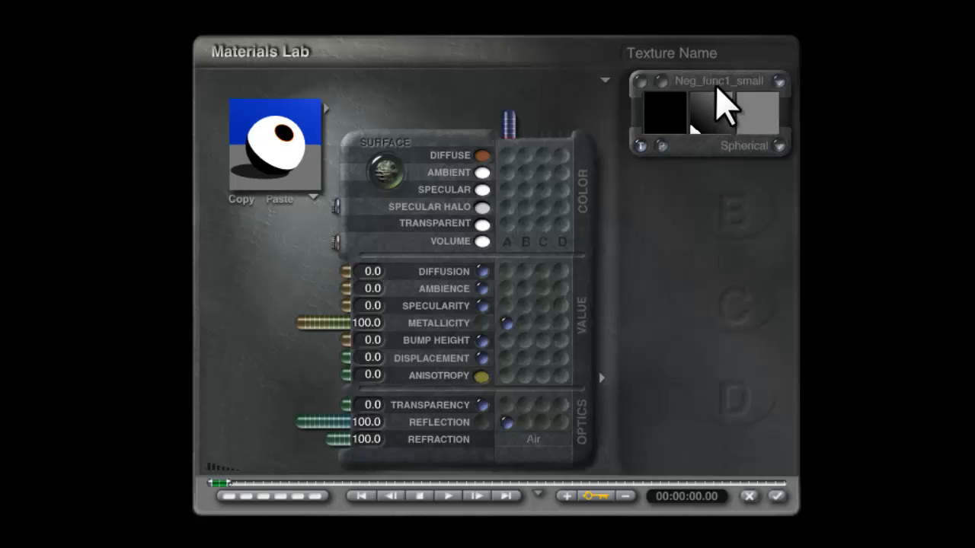
Replace texture A with the CheckBlue preset from the Basic texture category
{"action": "left_click", "coordinate": [723, 106]}
{"action": "left_click_drag", "start_coordinate": [292, 248], "coordinate": [290, 327]}
{"action": "left_click", "coordinate": [214, 299]}
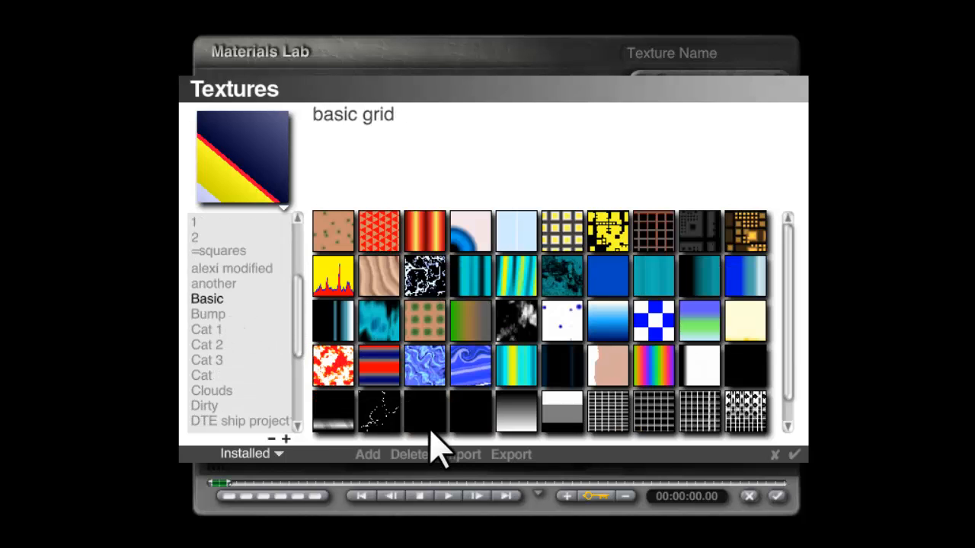
{"action": "left_click", "coordinate": [654, 320]}
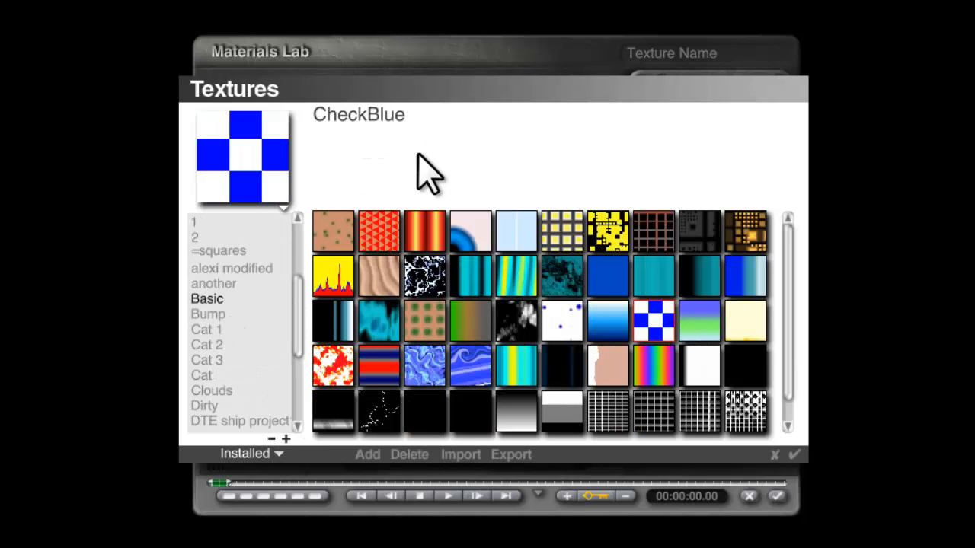
{"action": "left_click", "coordinate": [793, 454]}
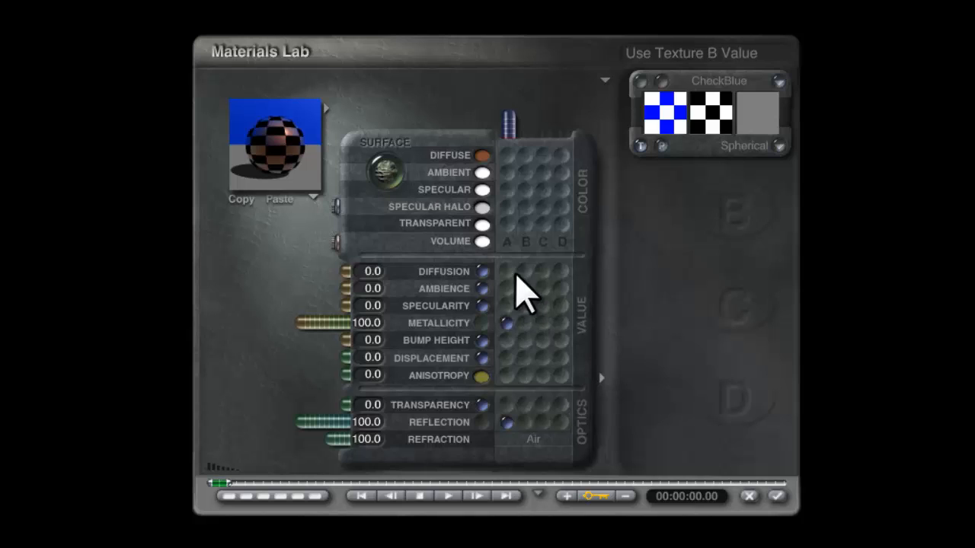
Open CheckBlue in the Deep Texture Editor, show component 1's filter, phase and noise controls, and make its output alpha only
{"action": "left_click", "coordinate": [665, 104]}
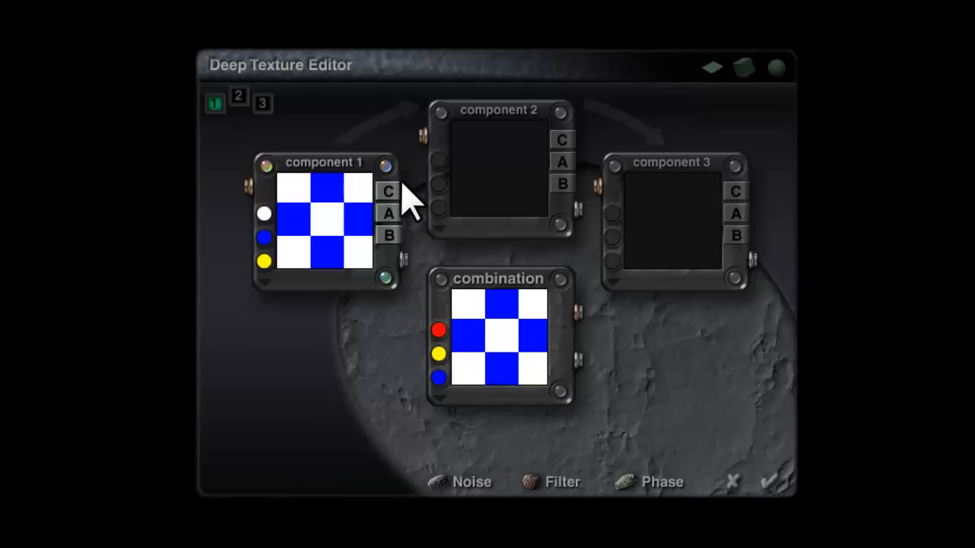
{"action": "left_click", "coordinate": [386, 166]}
{"action": "left_click", "coordinate": [385, 278]}
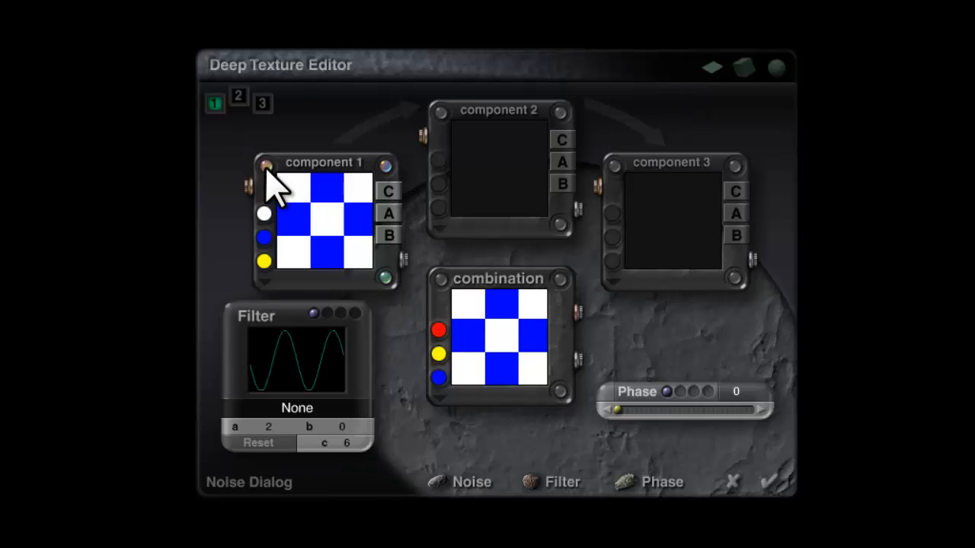
{"action": "left_click", "coordinate": [266, 166]}
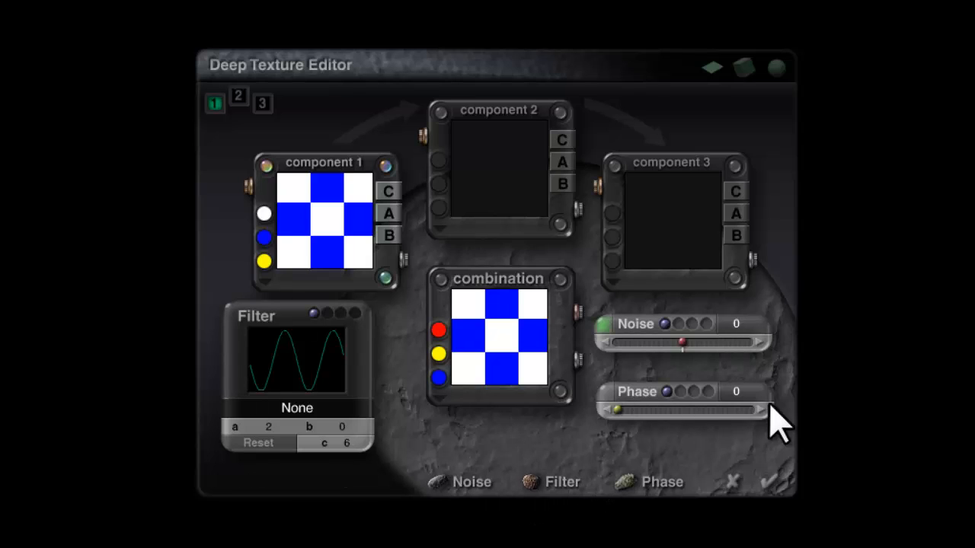
{"action": "left_click", "coordinate": [391, 213]}
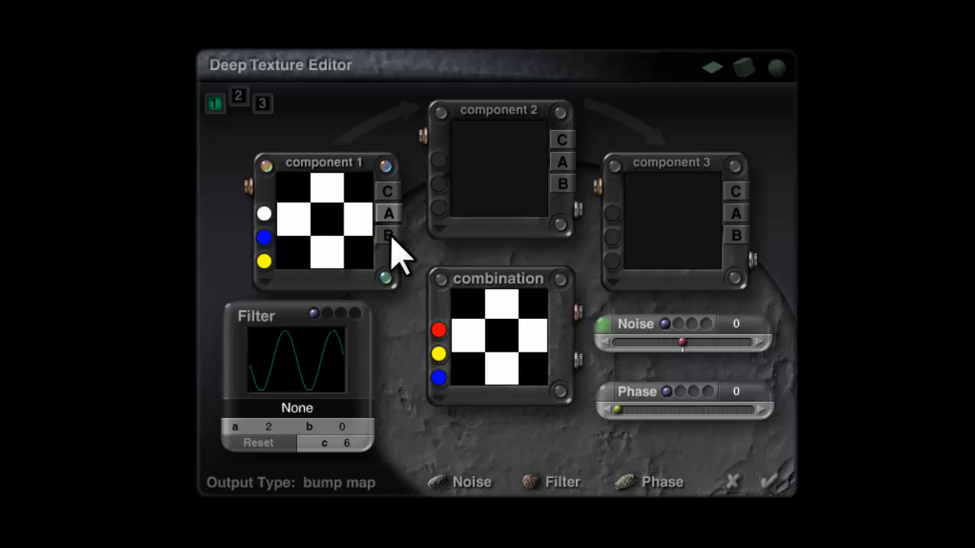
Set component 1's noise type to Distance Squared and its mode to Minimum
{"action": "left_click", "coordinate": [603, 326]}
{"action": "left_click", "coordinate": [449, 186]}
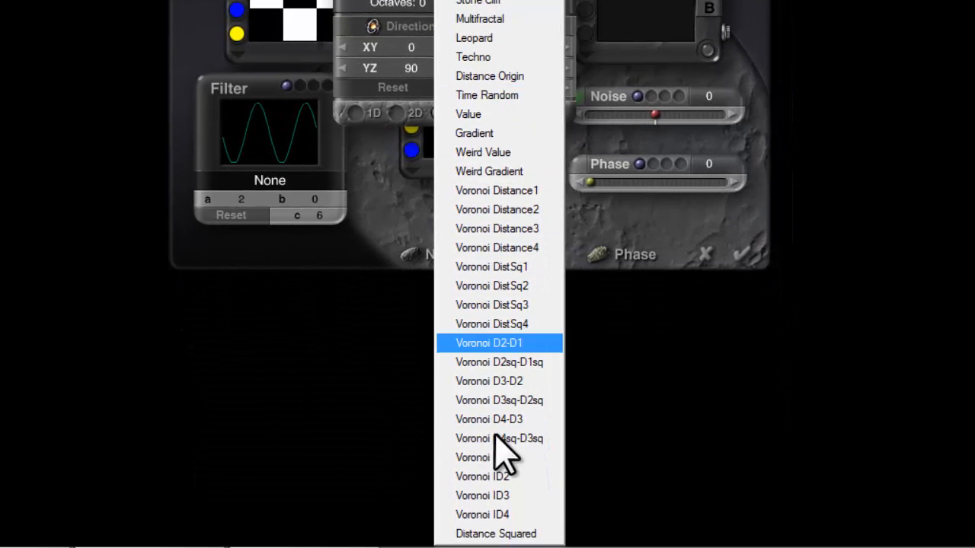
{"action": "left_click", "coordinate": [537, 533]}
{"action": "left_click", "coordinate": [408, 37]}
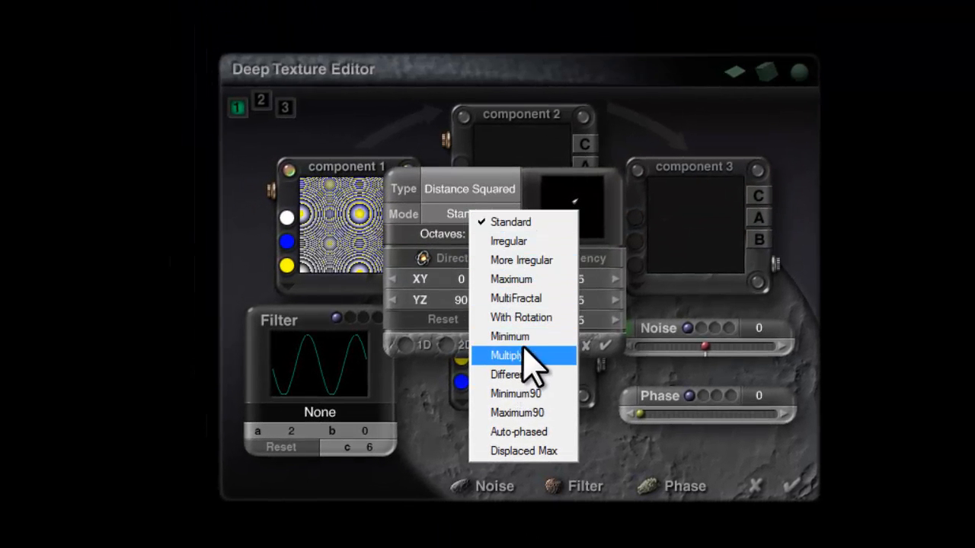
{"action": "left_click", "coordinate": [522, 336]}
Set component 1's noise octaves to 1, raise its frequency on all three axes and accept the noise settings
{"action": "left_click_drag", "start_coordinate": [481, 228], "coordinate": [485, 229]}
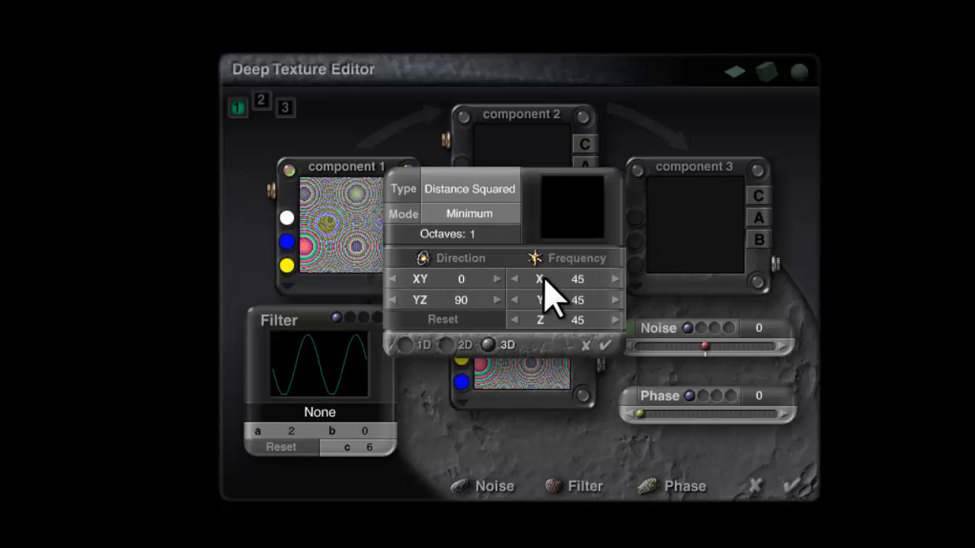
{"action": "mouse_move", "coordinate": [535, 258]}
{"action": "left_mouse_down"}
{"action": "mouse_move", "coordinate": [526, 259]}
{"action": "mouse_move", "coordinate": [540, 268]}
{"action": "left_mouse_up"}
{"action": "left_click", "coordinate": [605, 345]}
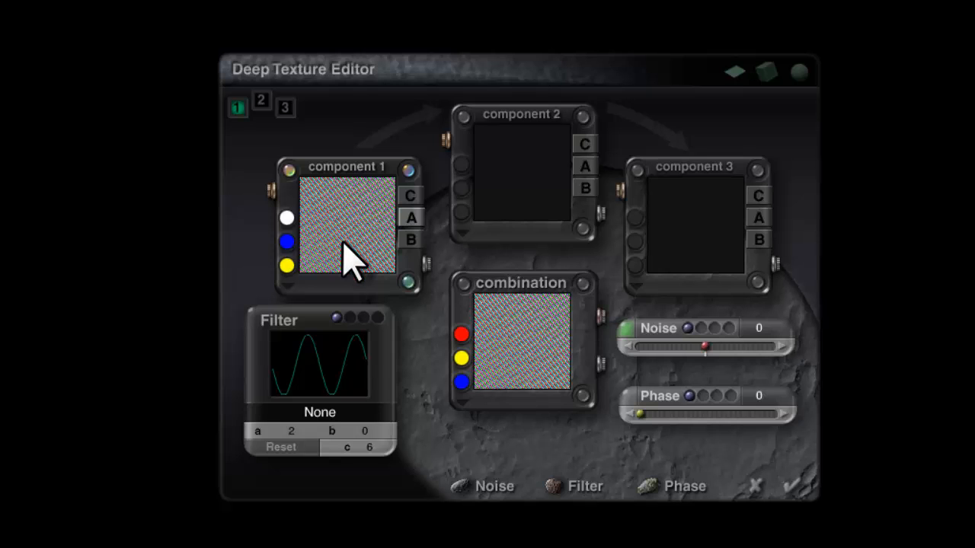
Copy component 1 into component 2 and set the blend mode between them to Difference
{"action": "left_click_drag", "start_coordinate": [352, 259], "coordinate": [533, 200]}
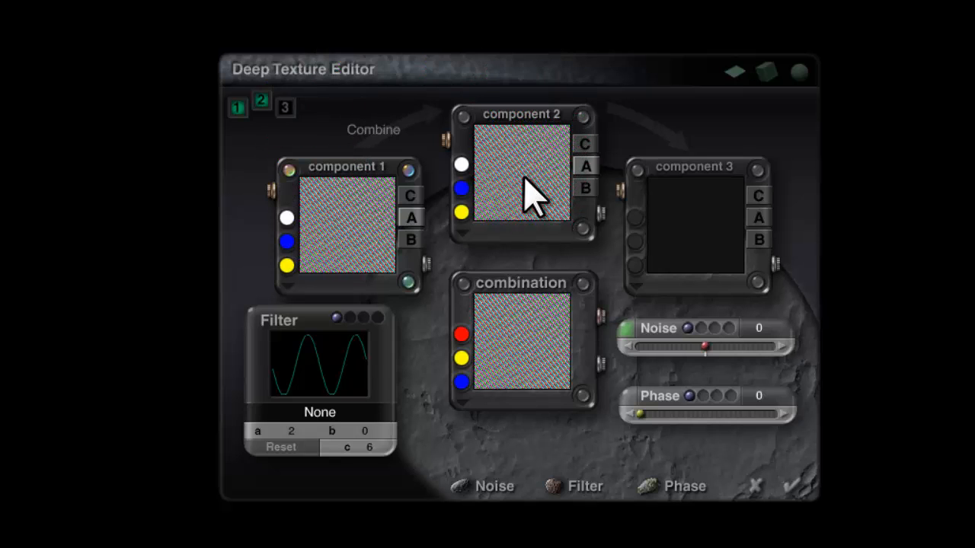
{"action": "left_click", "coordinate": [374, 131]}
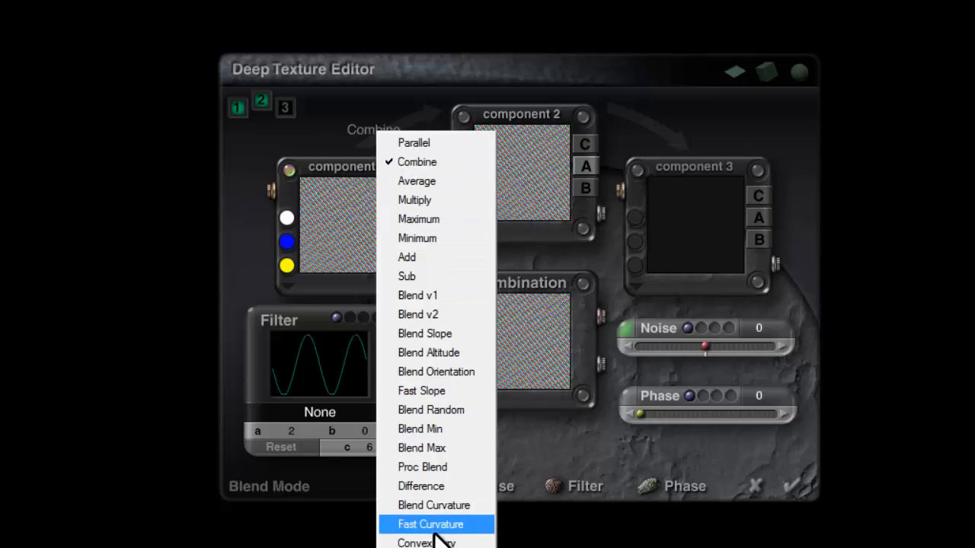
{"action": "left_click", "coordinate": [455, 486]}
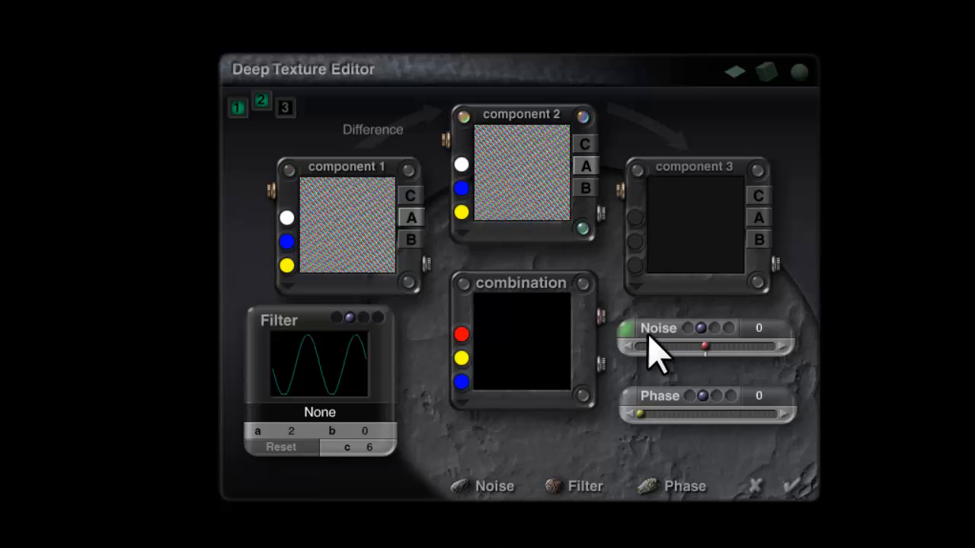
Set component 2's noise type to Nothing and accept the noise settings
{"action": "left_click", "coordinate": [623, 335]}
{"action": "left_click", "coordinate": [465, 191]}
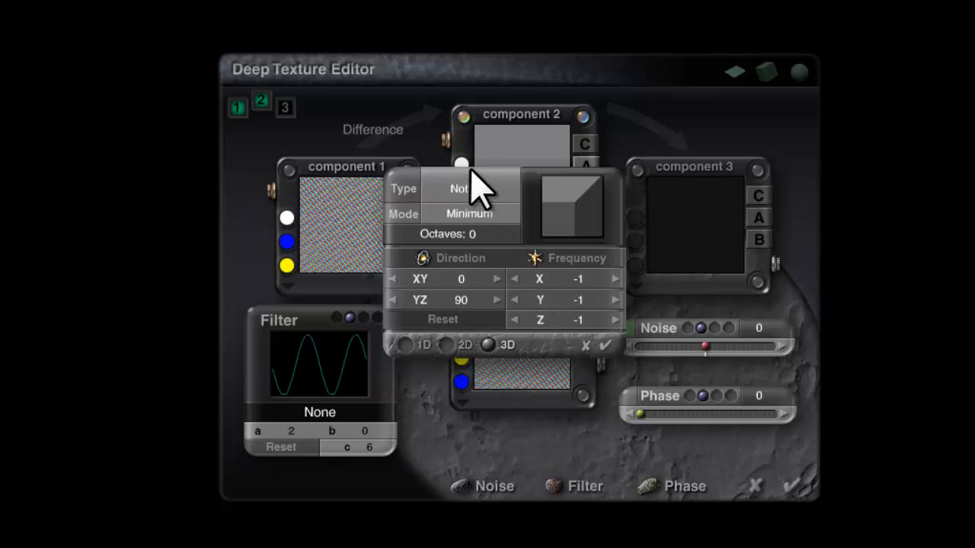
{"action": "left_click", "coordinate": [605, 345]}
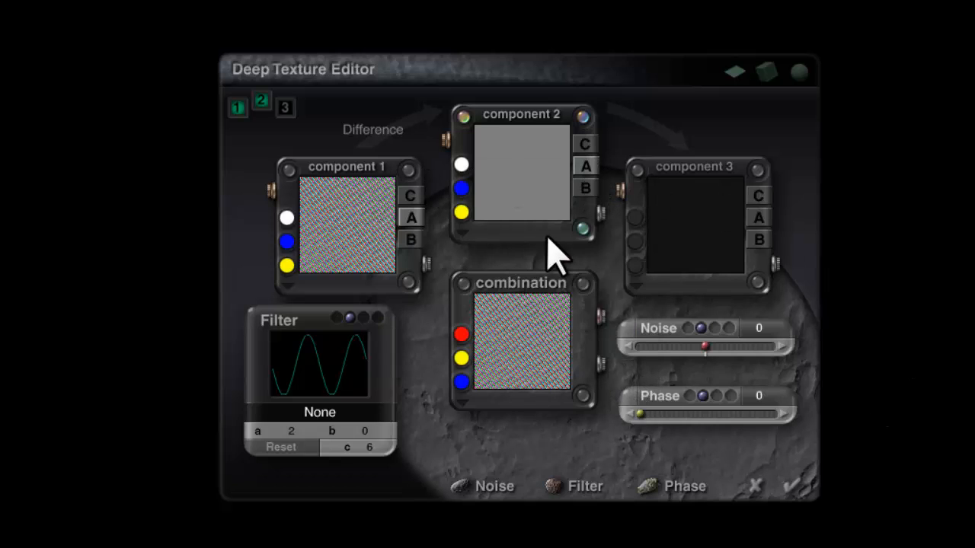
Give component 2 a Sin(aX)+b filter with a at about 0.084 and b at about -4.2
{"action": "left_click", "coordinate": [322, 411]}
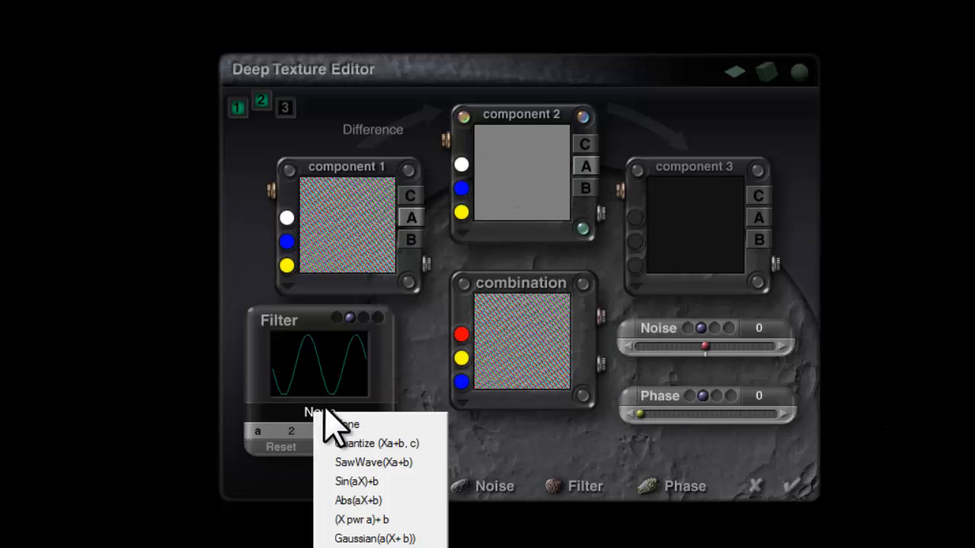
{"action": "left_click", "coordinate": [357, 482]}
{"action": "left_click", "coordinate": [293, 449]}
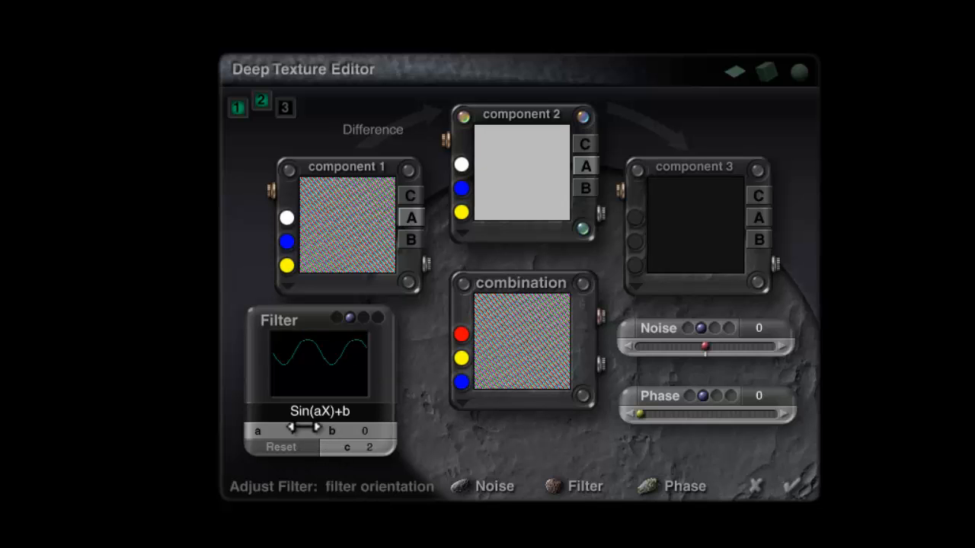
{"action": "left_click_drag", "start_coordinate": [290, 430], "coordinate": [289, 430]}
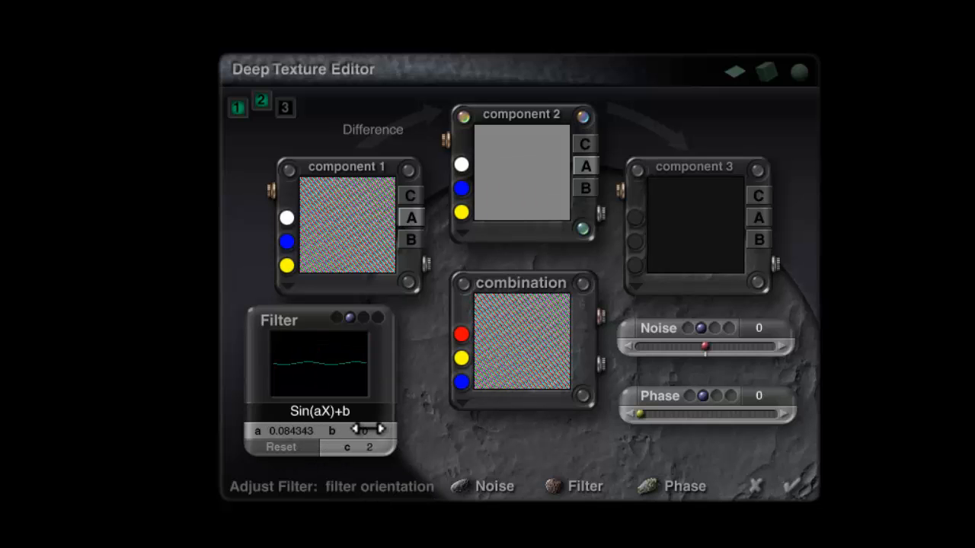
{"action": "left_click_drag", "start_coordinate": [369, 431], "coordinate": [359, 429]}
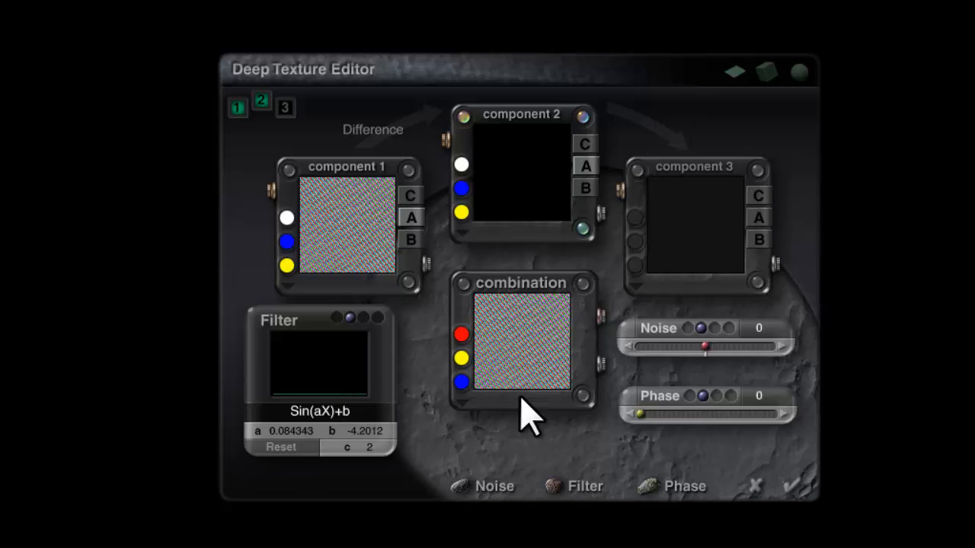
Copy component 2 into component 3 and set the blend mode between them to Multiply
{"action": "left_click", "coordinate": [691, 253]}
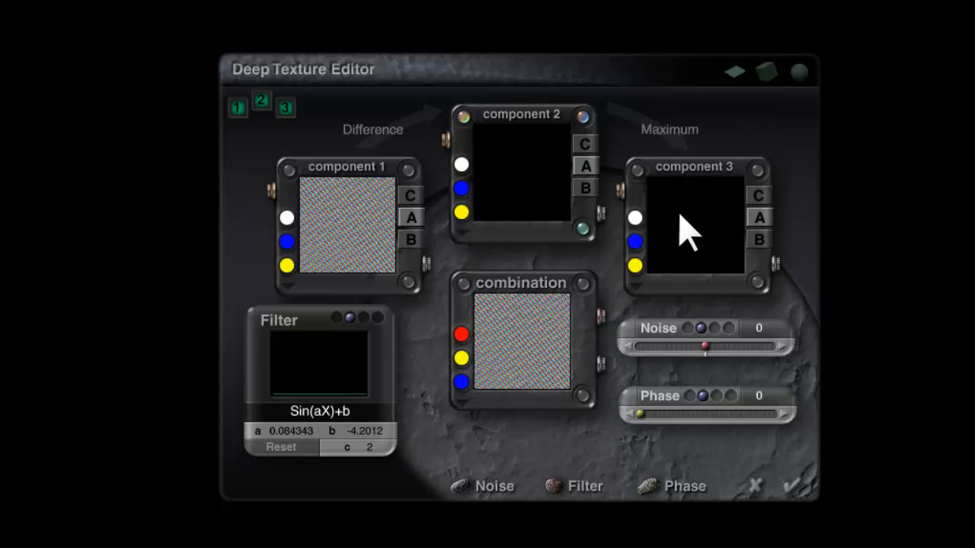
{"action": "left_click", "coordinate": [669, 131]}
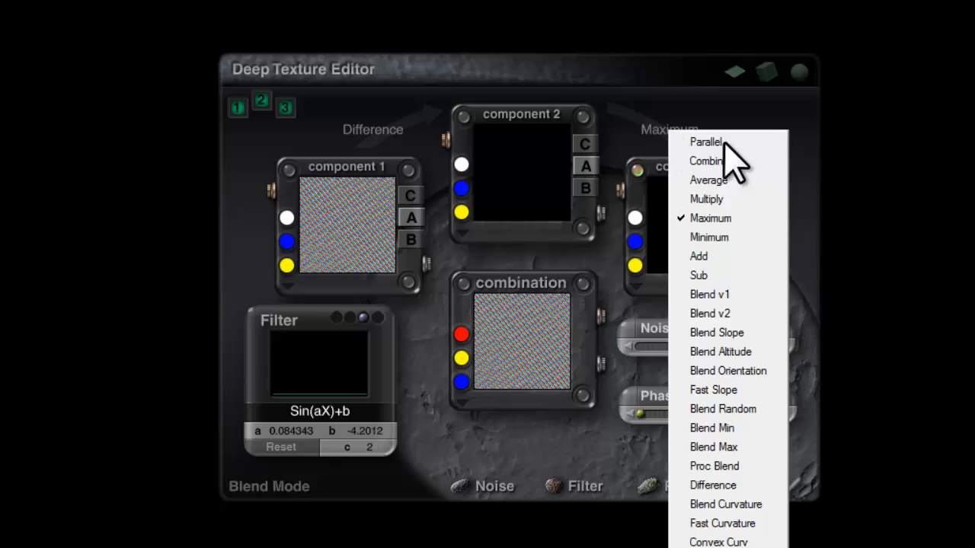
{"action": "left_click", "coordinate": [727, 199]}
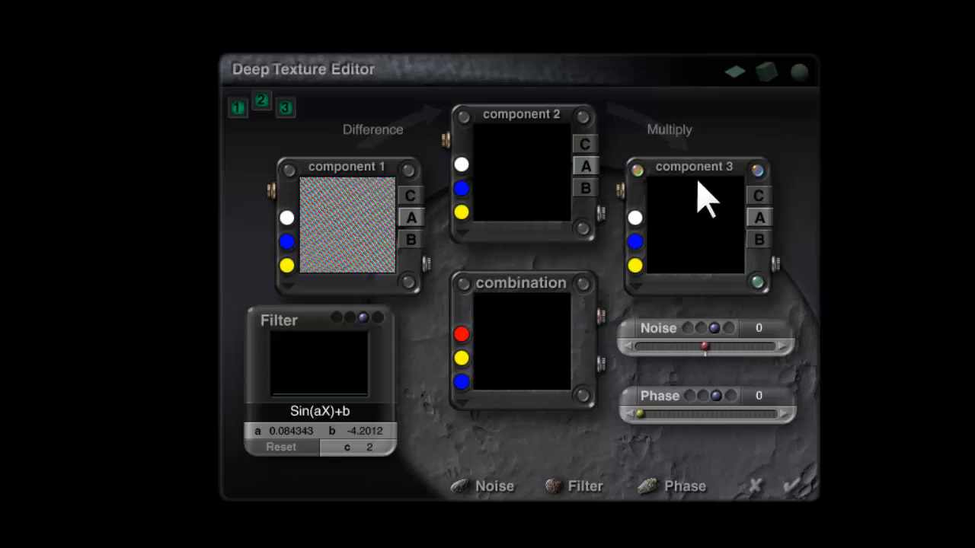
Reset component 3's Sin(aX)+b filter, then set b to about -0.23 and a to about -0.013
{"action": "left_click", "coordinate": [283, 448]}
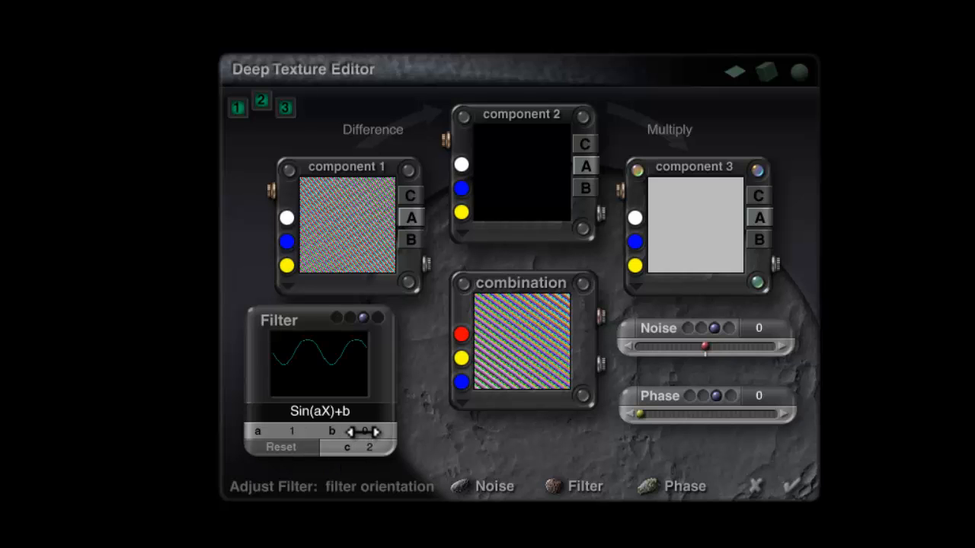
{"action": "left_click_drag", "start_coordinate": [363, 431], "coordinate": [370, 431]}
{"action": "left_click_drag", "start_coordinate": [298, 431], "coordinate": [291, 431]}
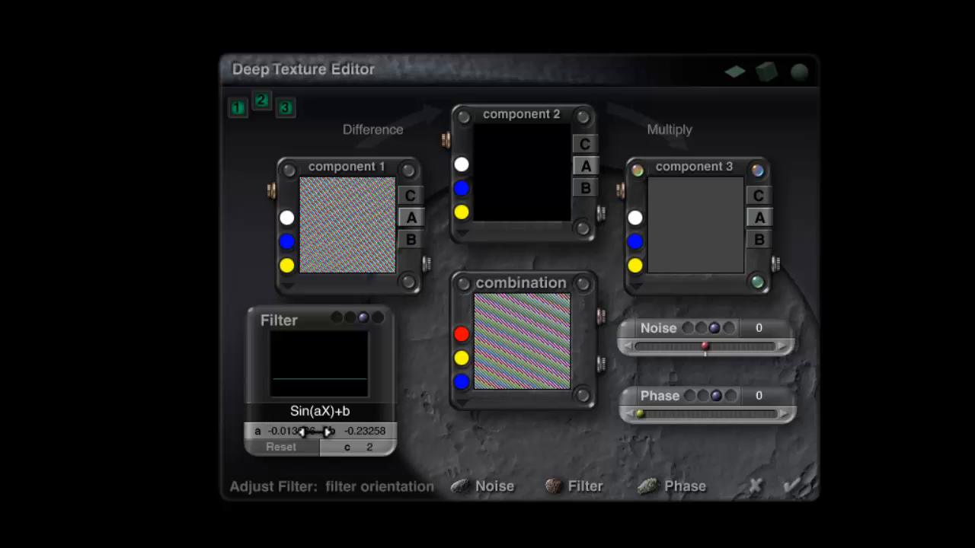
Set b of component 3's Sin(aX)+b filter to about -0.497 and accept the texture
{"action": "left_click_drag", "start_coordinate": [339, 429], "coordinate": [359, 431]}
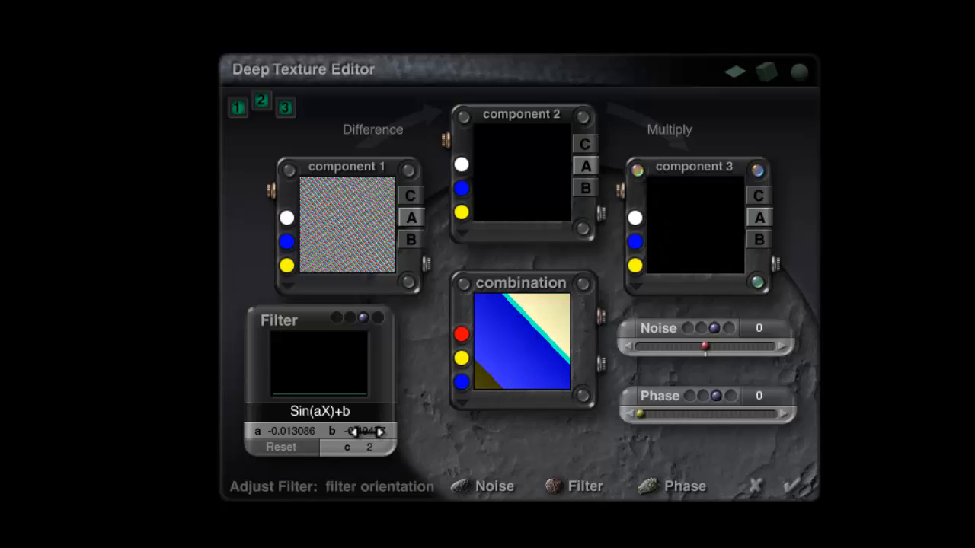
{"action": "left_click_drag", "start_coordinate": [367, 432], "coordinate": [371, 432]}
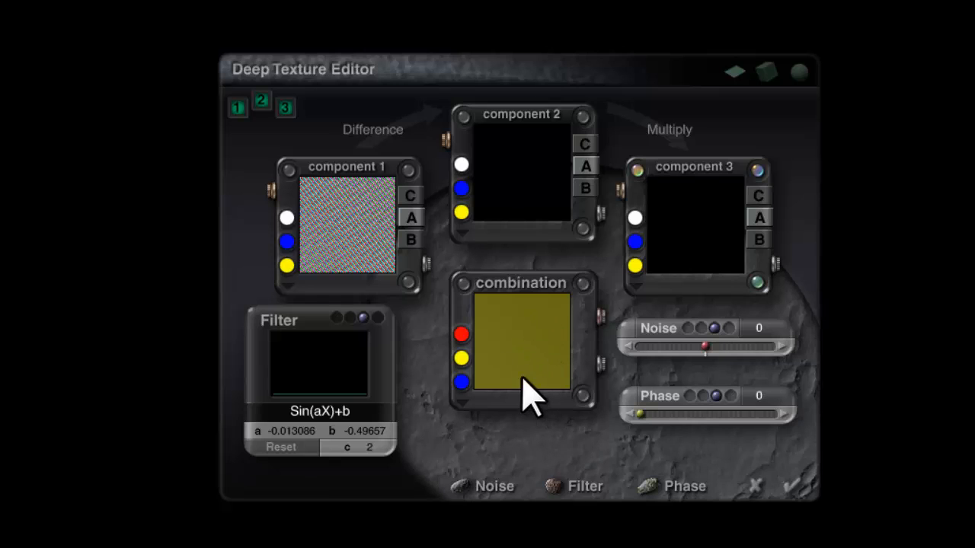
{"action": "left_click", "coordinate": [793, 486]}
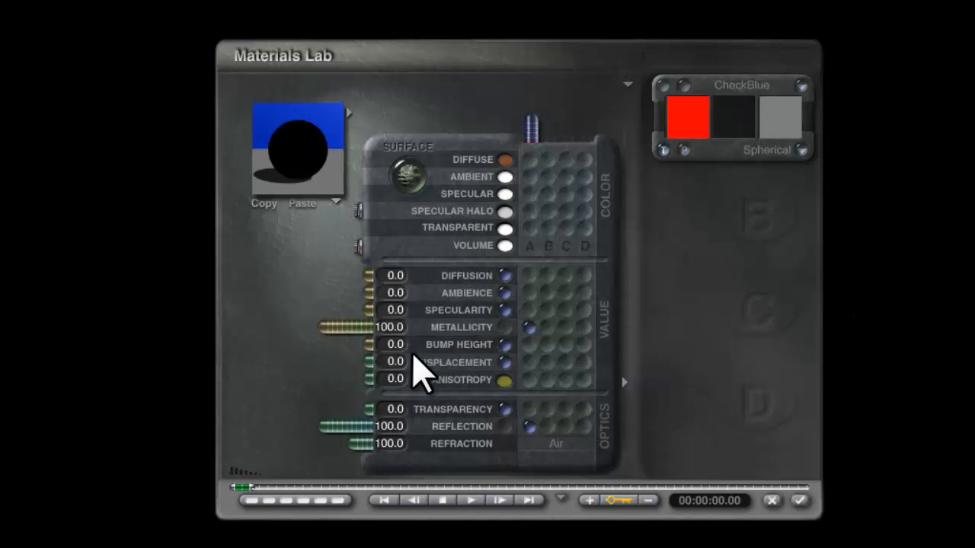
Temporarily take metallicity off texture A to compare the material preview, and restore texture A as its driver
{"action": "left_click", "coordinate": [802, 150]}
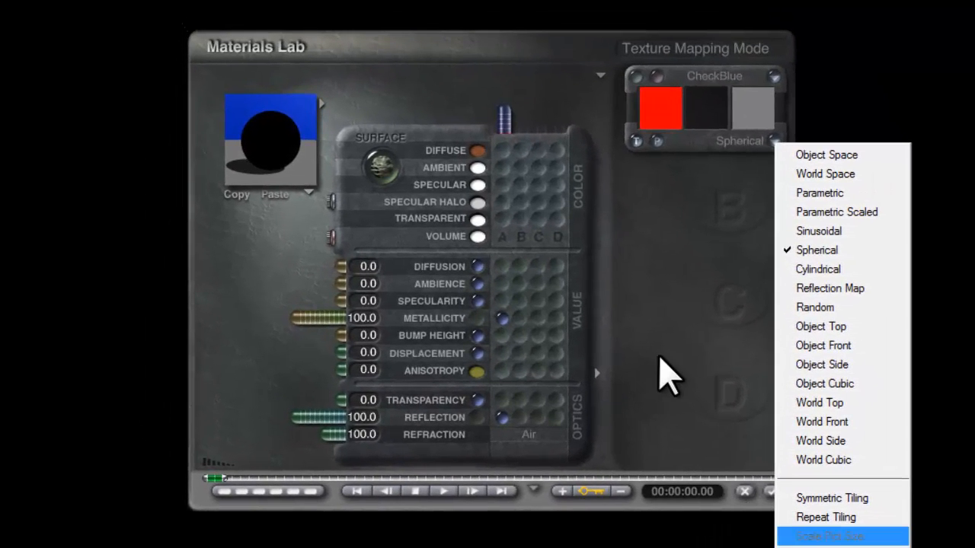
{"action": "left_click", "coordinate": [659, 358]}
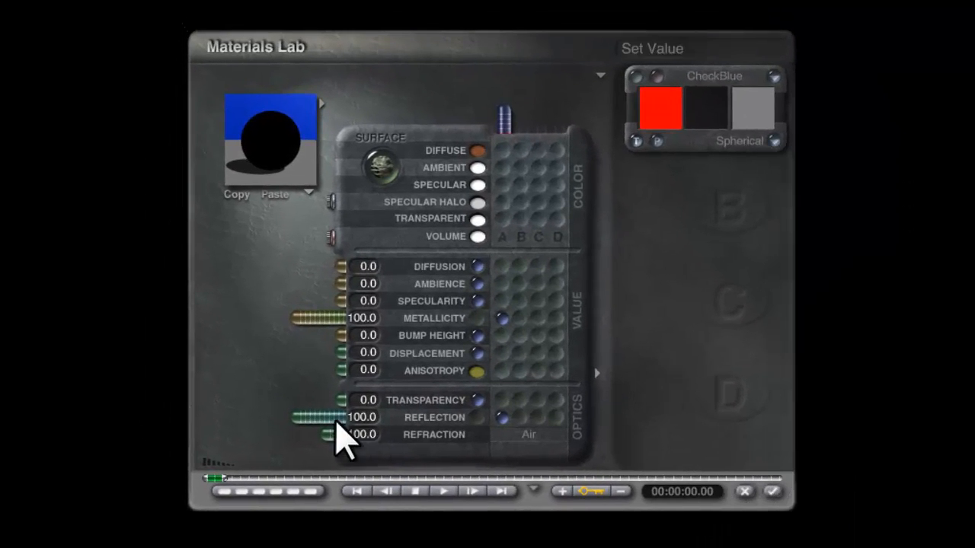
{"action": "left_click_drag", "start_coordinate": [332, 418], "coordinate": [242, 418]}
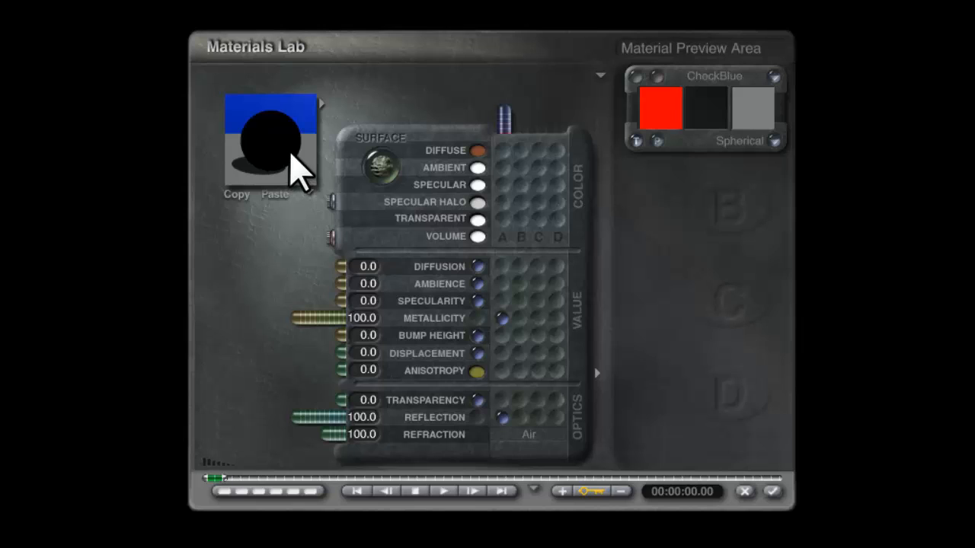
{"action": "left_click", "coordinate": [477, 319]}
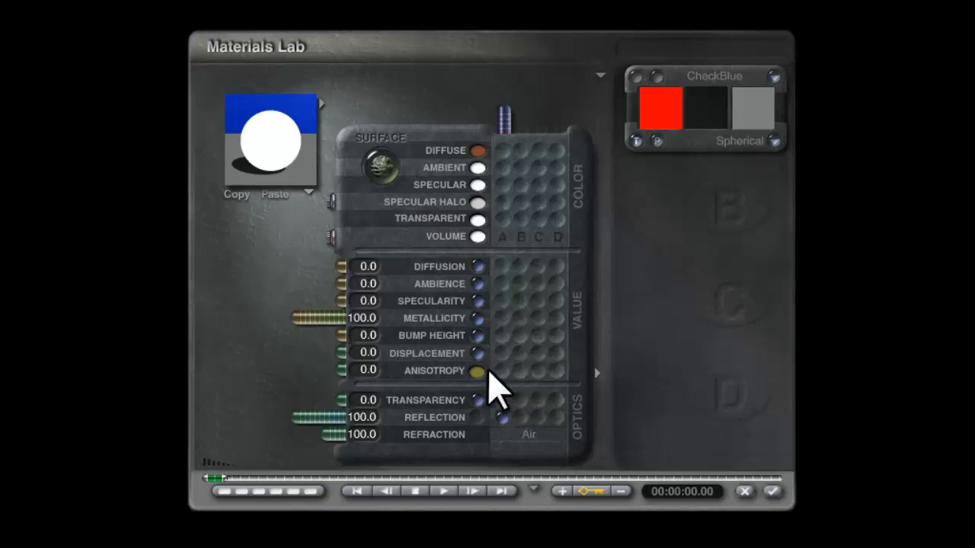
{"action": "left_click", "coordinate": [502, 318]}
{"action": "left_click", "coordinate": [773, 141]}
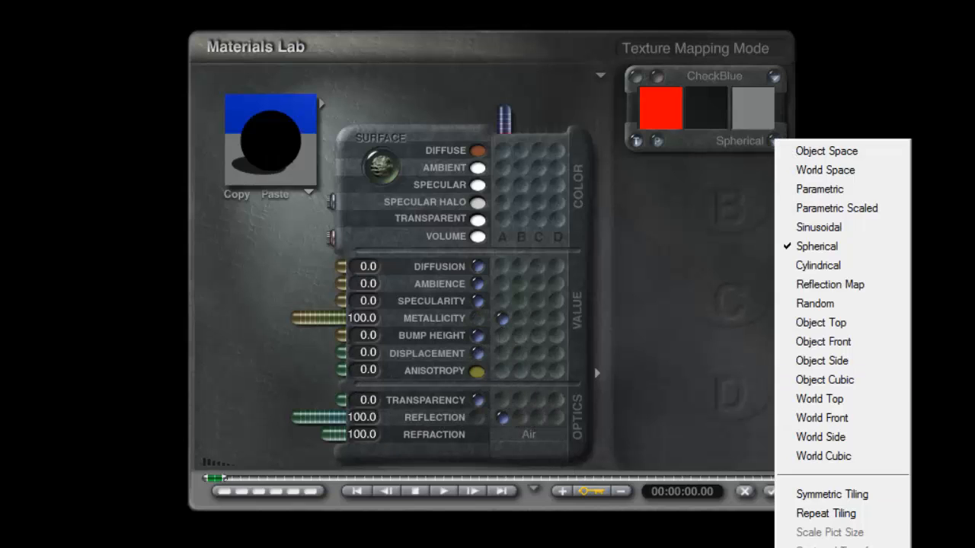
{"action": "left_click", "coordinate": [680, 335]}
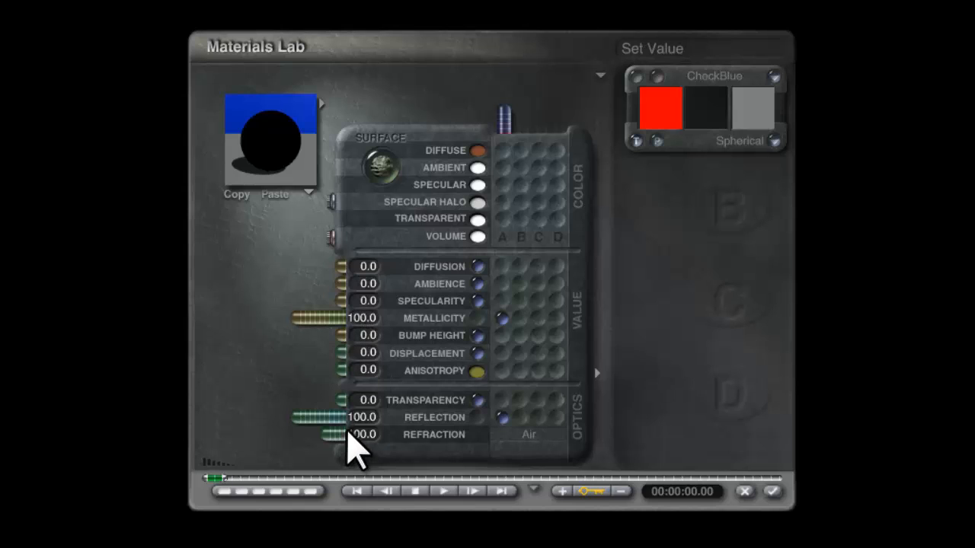
Set the material's metallicity and reflection to 5
{"action": "left_click", "coordinate": [364, 320]}
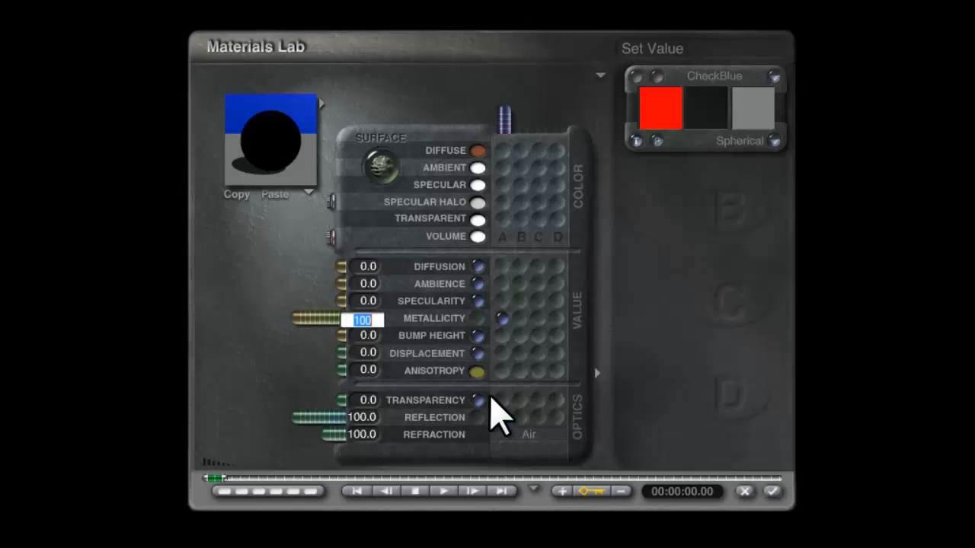
{"action": "type", "text": "5"}
{"action": "left_click", "coordinate": [362, 417]}
{"action": "type", "text": "5"}
{"action": "key", "text": "Return"}
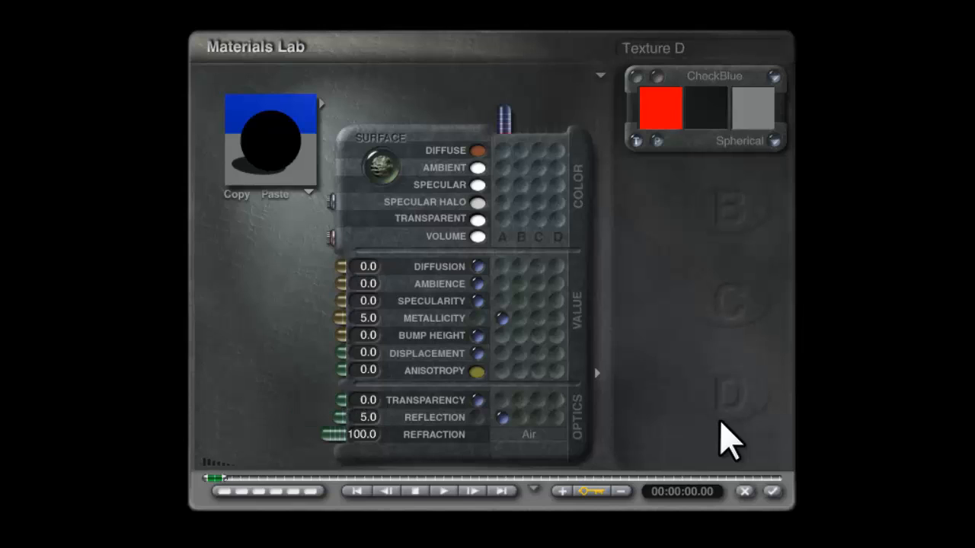
Set the metallicity to 0.2 and adjust the viewing angle of the material preview
{"action": "left_click", "coordinate": [366, 318]}
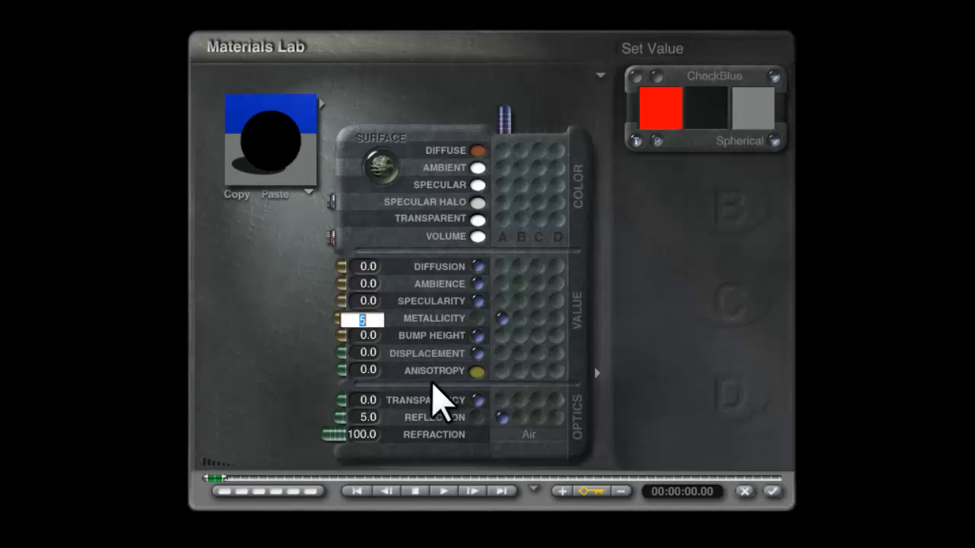
{"action": "key", "text": "Return"}
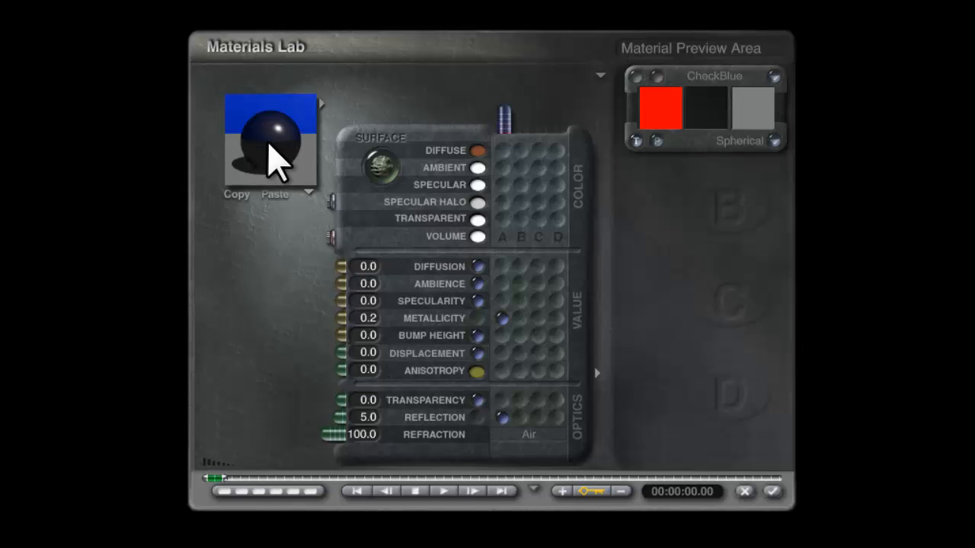
{"action": "mouse_move", "coordinate": [286, 134]}
{"action": "left_mouse_down"}
{"action": "mouse_move", "coordinate": [285, 159]}
{"action": "mouse_move", "coordinate": [286, 135]}
{"action": "left_mouse_up"}
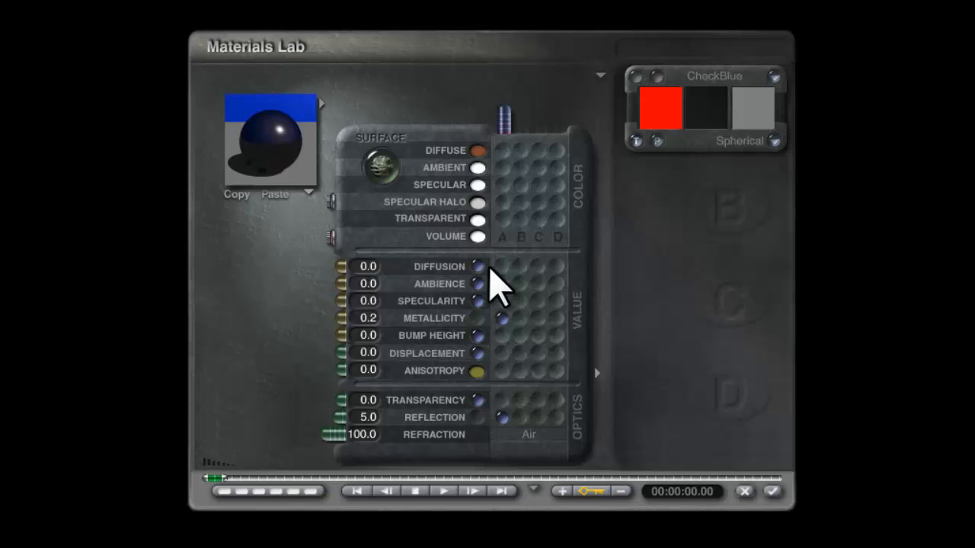
Set the material's specular colour to black
{"action": "left_click", "coordinate": [477, 187]}
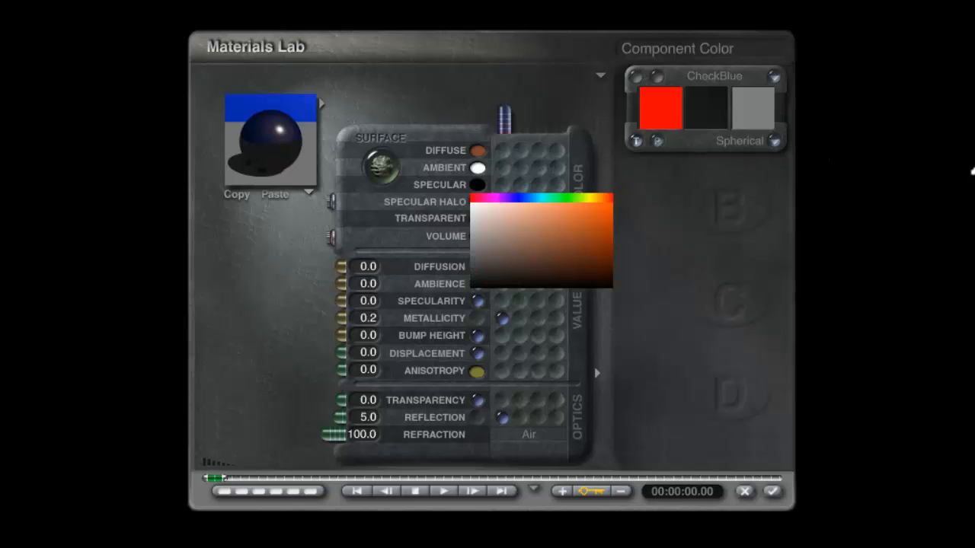
{"action": "left_click", "coordinate": [972, 172]}
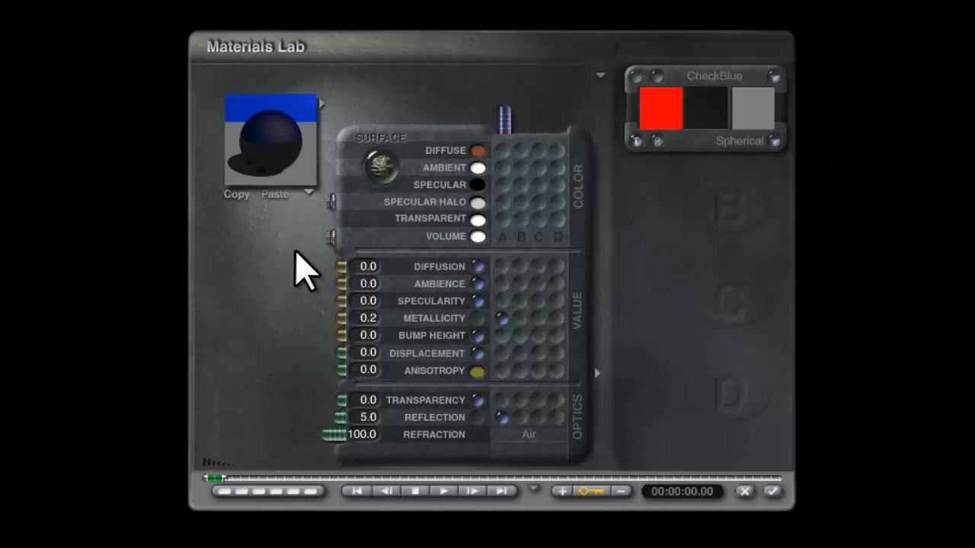
{"action": "left_click", "coordinate": [242, 141]}
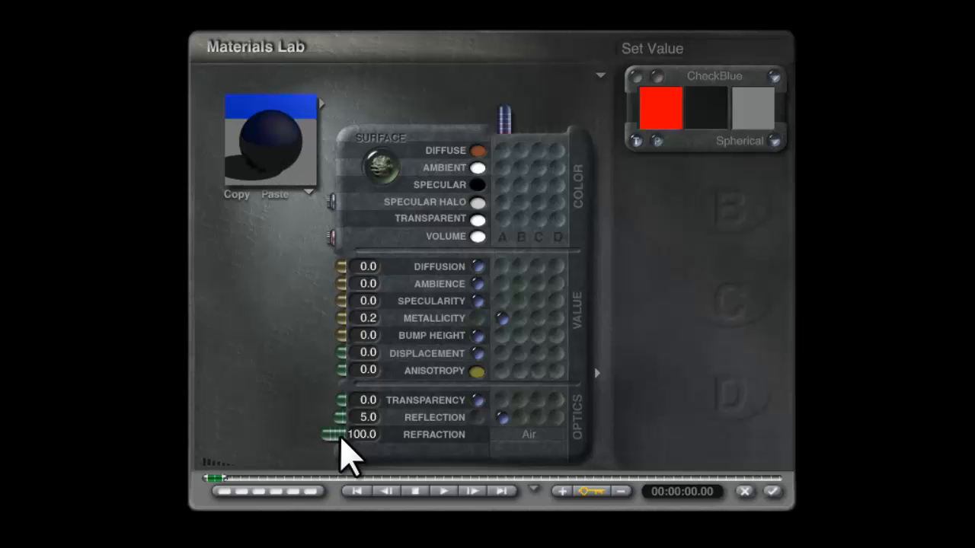
Set the reflection to 100 and metallicity to 2, and test-render the scene with the accepted material
{"action": "left_click_drag", "start_coordinate": [335, 425], "coordinate": [275, 424]}
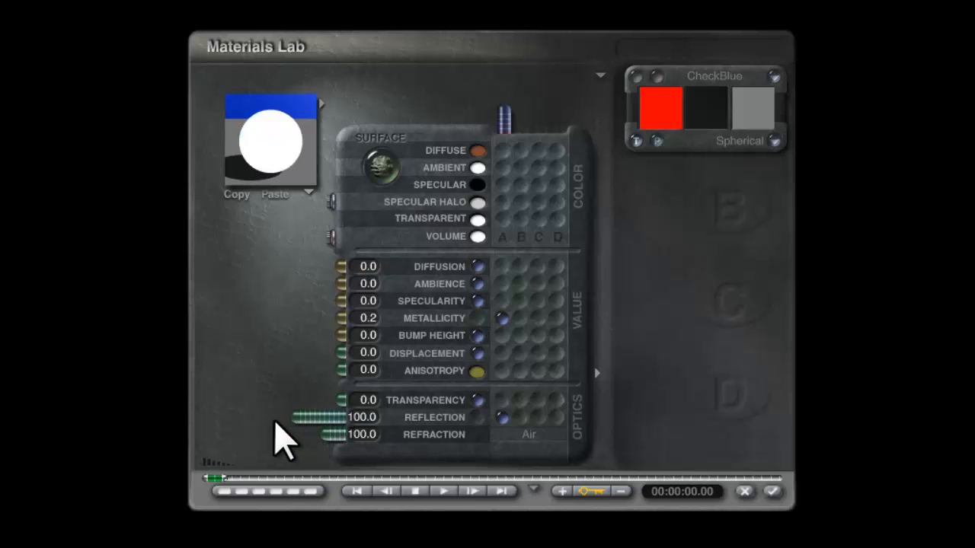
{"action": "left_click", "coordinate": [366, 319]}
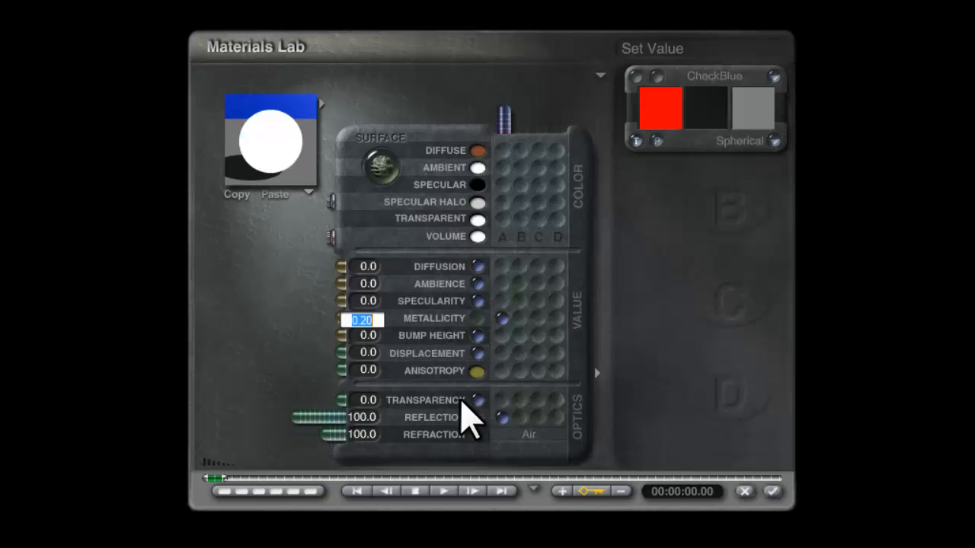
{"action": "type", "text": "2"}
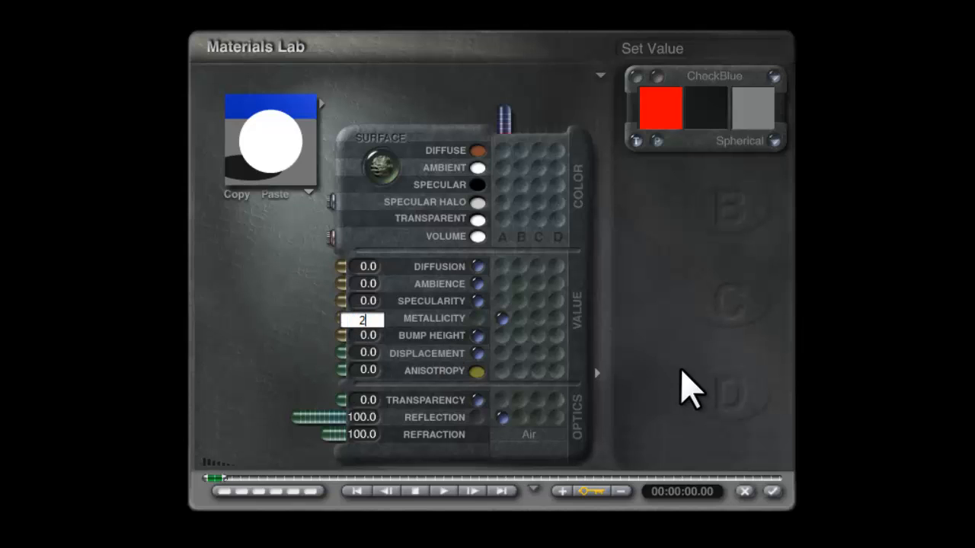
{"action": "key", "text": "Return"}
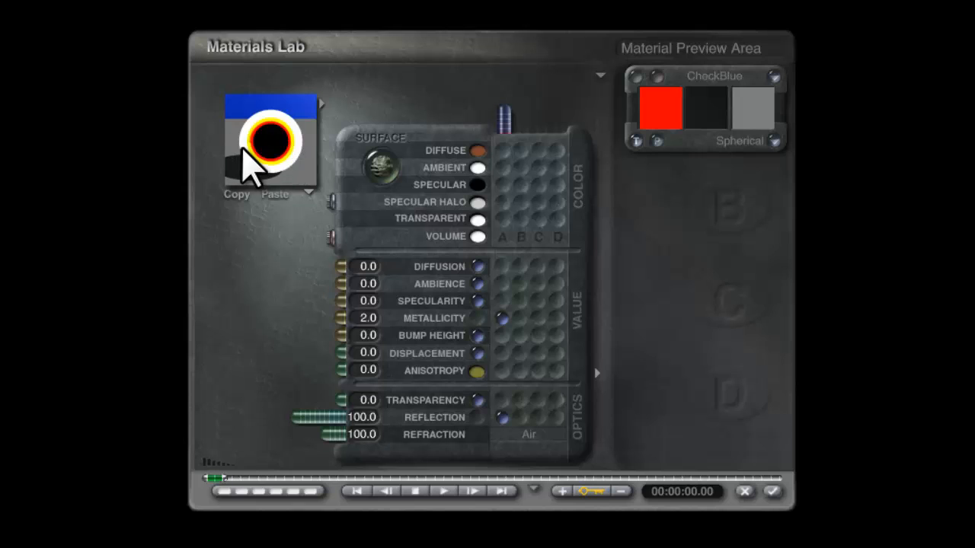
{"action": "left_click_drag", "start_coordinate": [319, 418], "coordinate": [293, 417]}
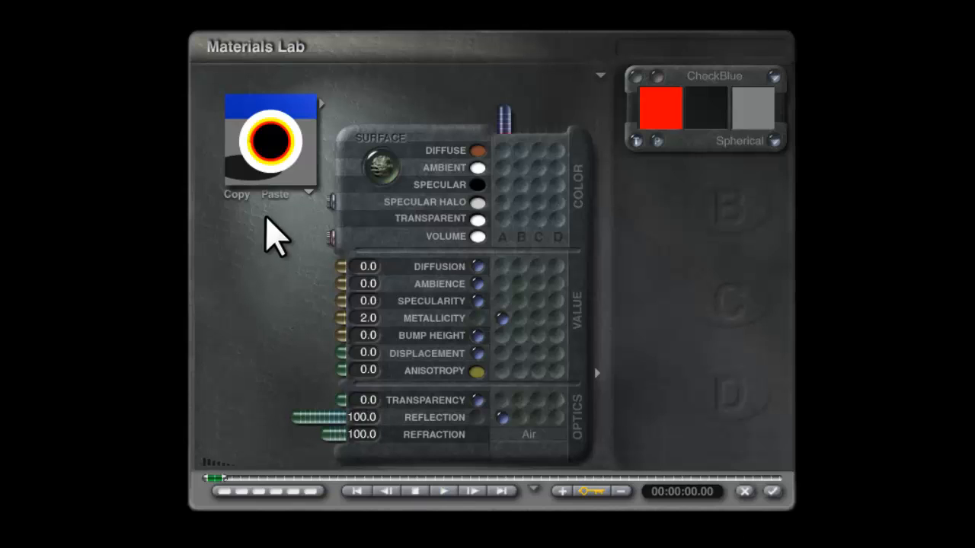
{"action": "left_click", "coordinate": [769, 492]}
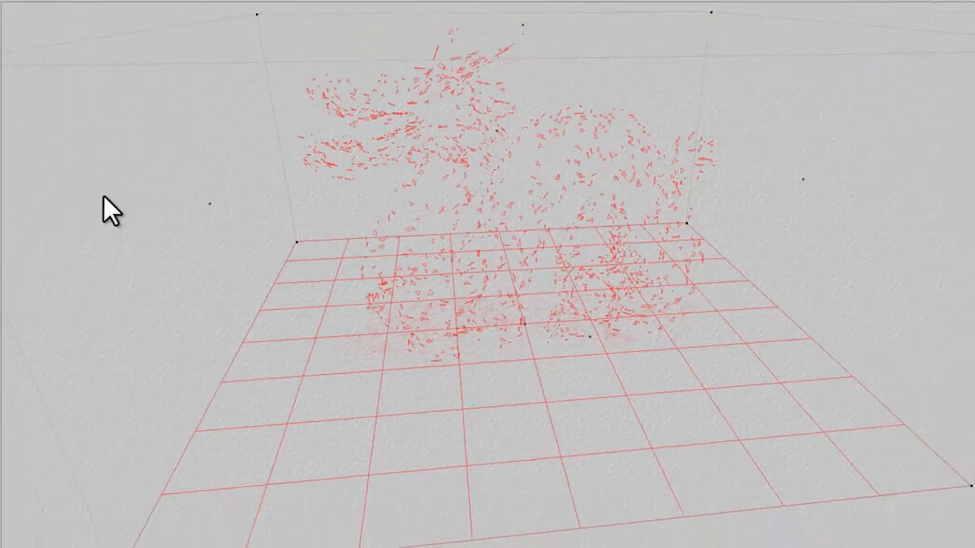
{"action": "key", "text": "ctrl+r"}
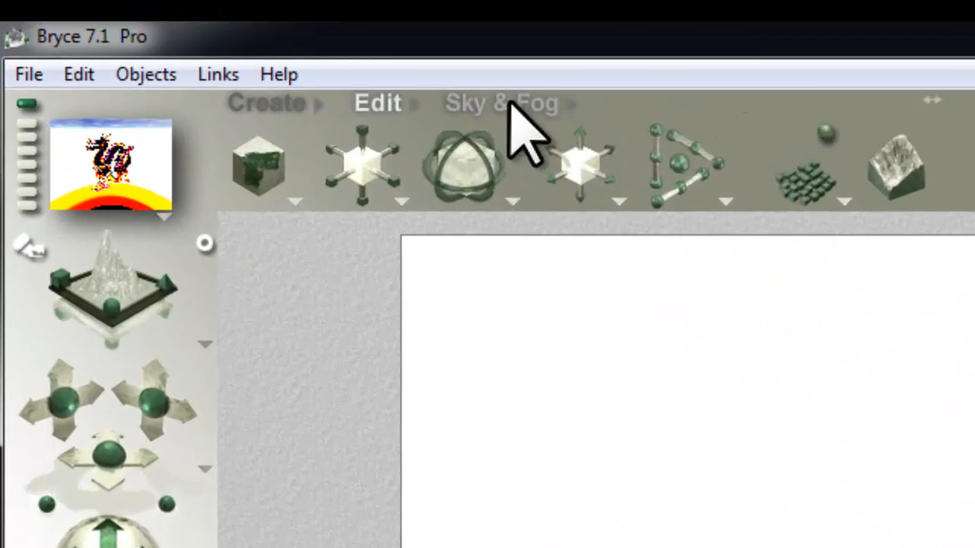
Change the sky mode in the sky and fog settings and make the background colour black
{"action": "left_click", "coordinate": [168, 34]}
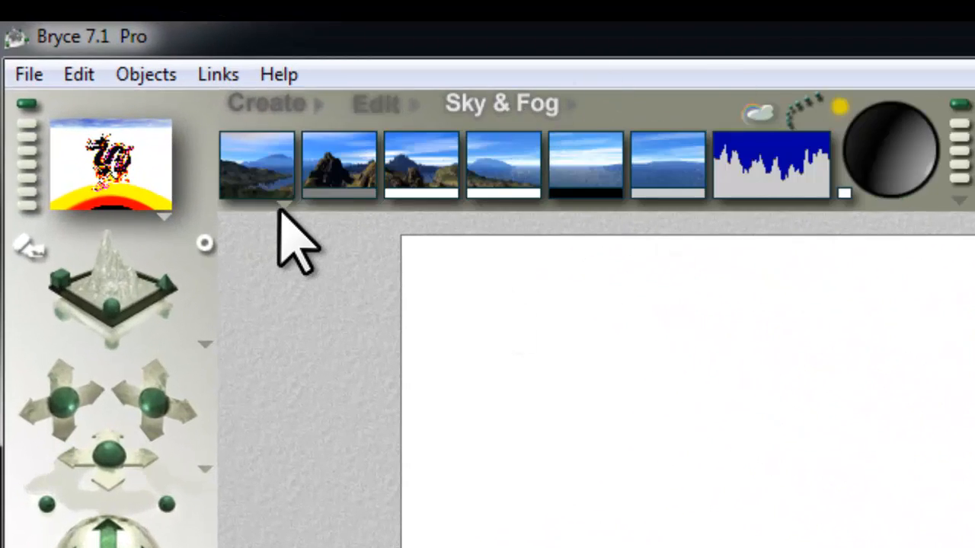
{"action": "left_click", "coordinate": [281, 206]}
{"action": "left_click", "coordinate": [331, 283]}
{"action": "left_click_drag", "start_coordinate": [286, 194], "coordinate": [578, 193]}
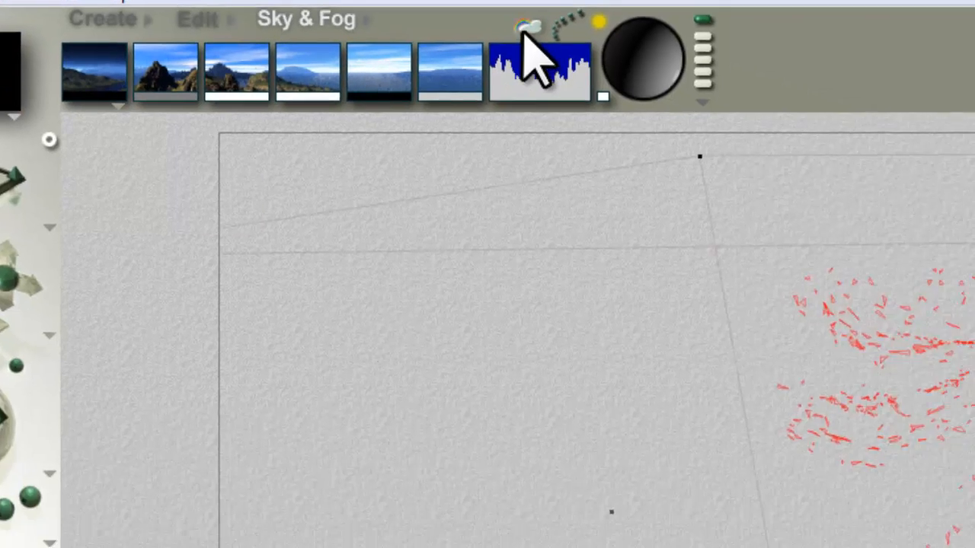
Disable the sun light in the Sky Lab and test-render the scene
{"action": "left_click", "coordinate": [759, 113]}
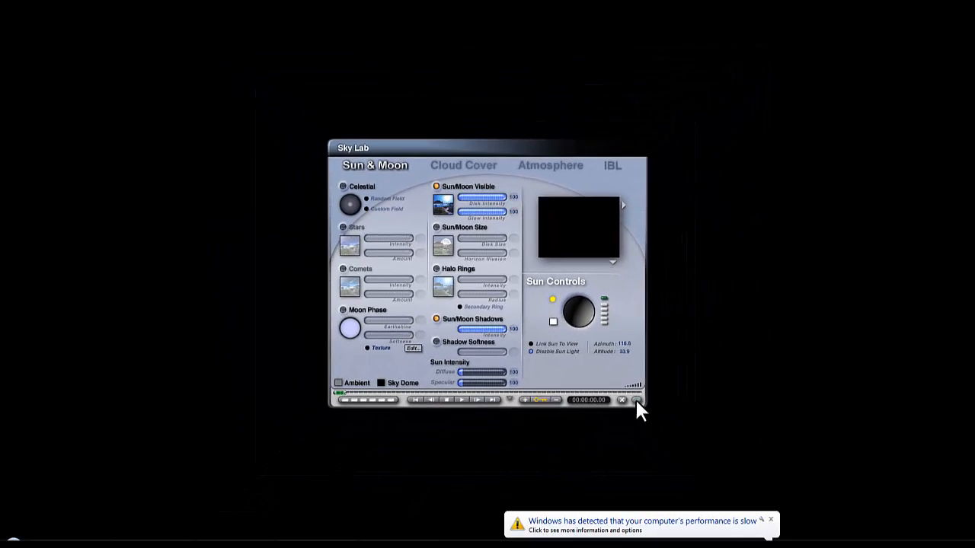
{"action": "left_click", "coordinate": [754, 505]}
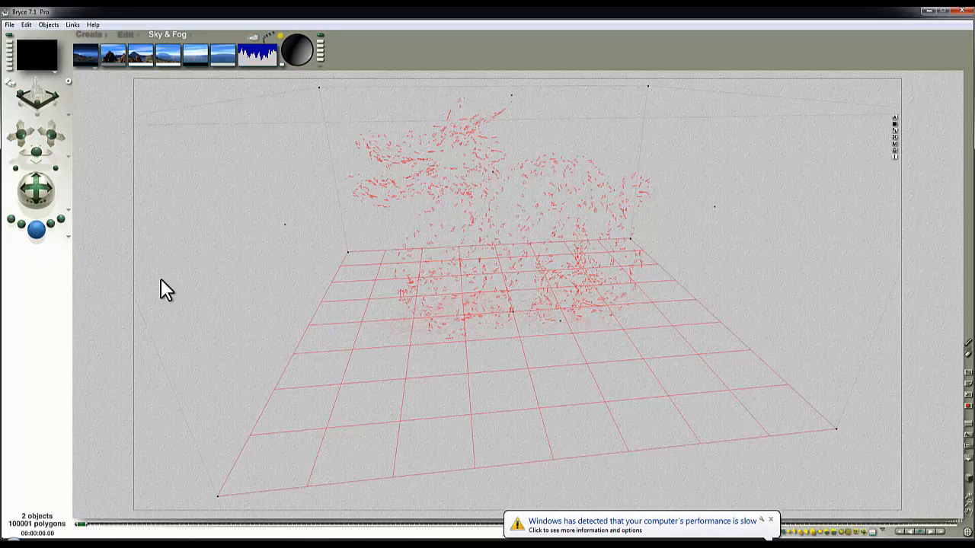
{"action": "key", "text": "ctrl+r"}
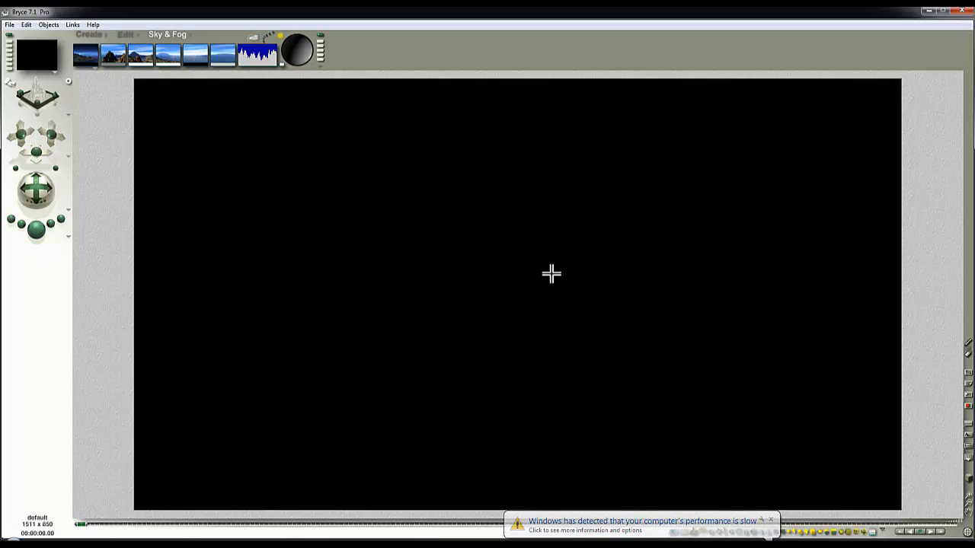
{"action": "left_click", "coordinate": [551, 274]}
Set the material's ambience to 100, accept the material and render the scene again
{"action": "left_click", "coordinate": [897, 143]}
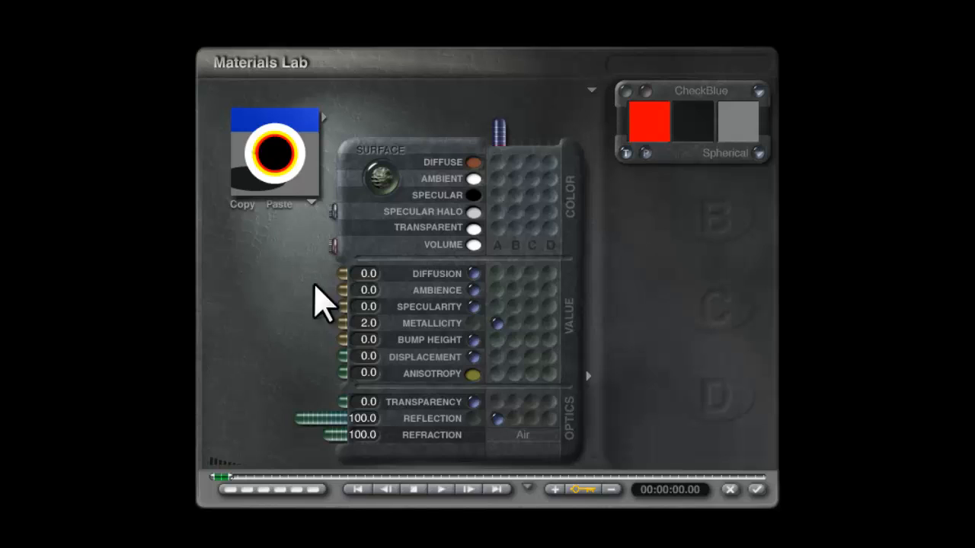
{"action": "left_click_drag", "start_coordinate": [342, 290], "coordinate": [168, 309]}
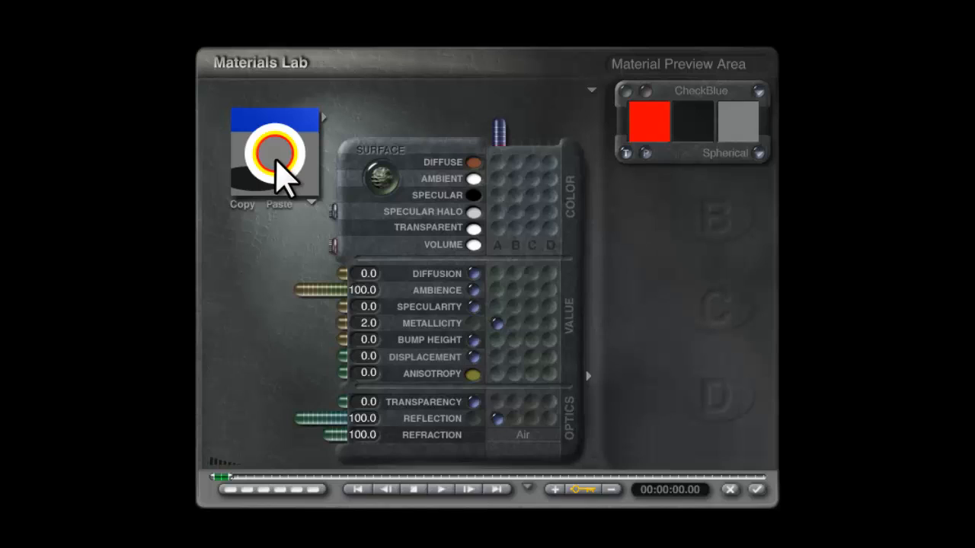
{"action": "left_click", "coordinate": [756, 489]}
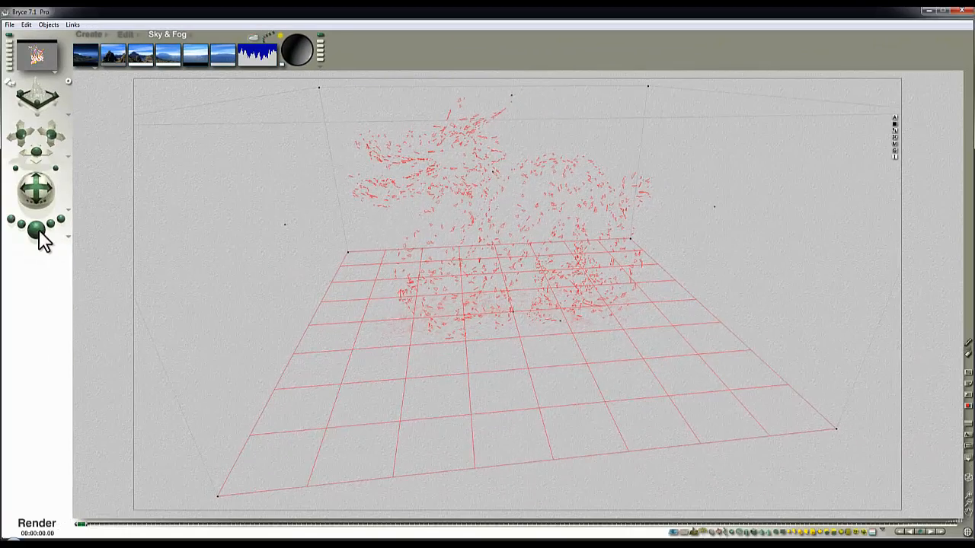
{"action": "left_click", "coordinate": [36, 230]}
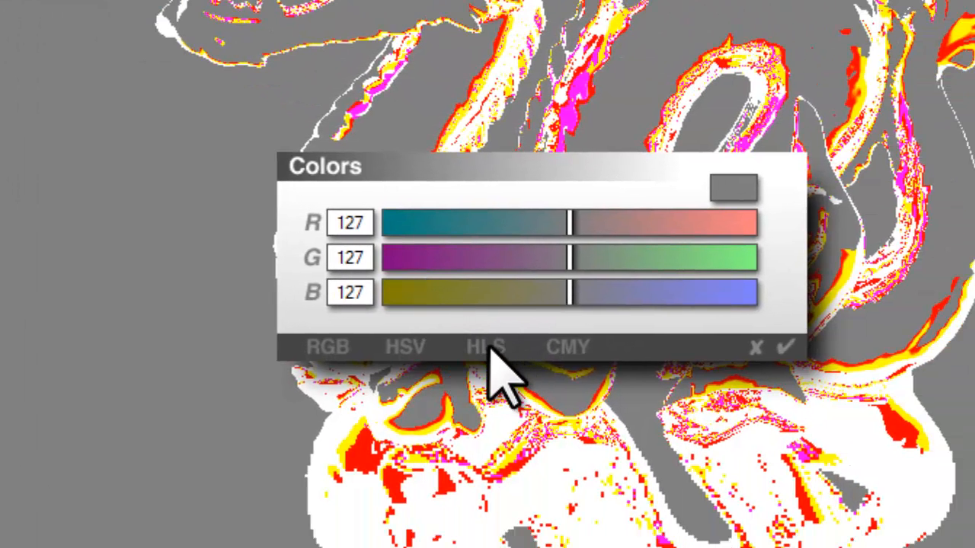
Set the ambient colour's red, green and blue values to 1 each and accept the colour
{"action": "left_click", "coordinate": [354, 227]}
{"action": "left_click_drag", "start_coordinate": [361, 223], "coordinate": [239, 225]}
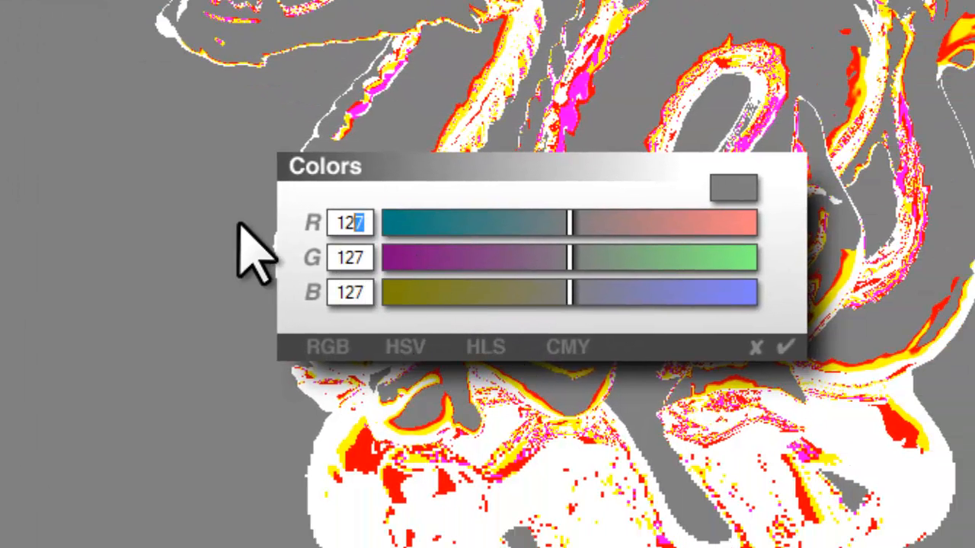
{"action": "type", "text": "1"}
{"action": "left_click_drag", "start_coordinate": [365, 258], "coordinate": [271, 263]}
{"action": "type", "text": "1"}
{"action": "left_click_drag", "start_coordinate": [364, 292], "coordinate": [135, 299]}
{"action": "type", "text": "1"}
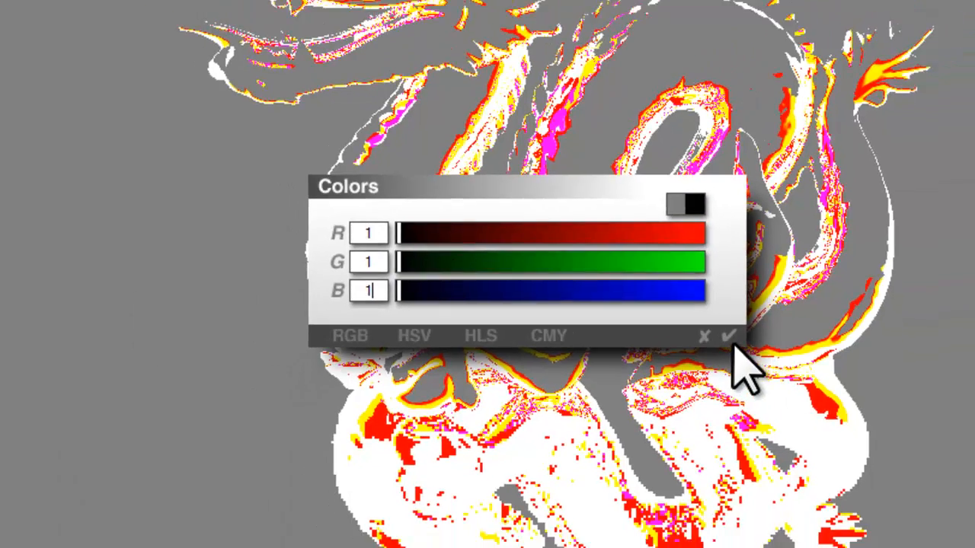
{"action": "left_click", "coordinate": [785, 347]}
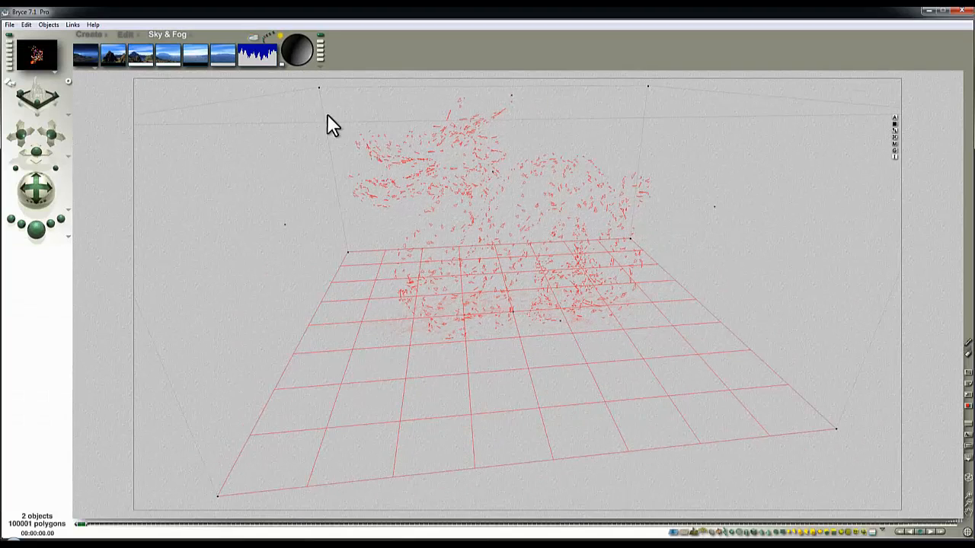
Test-render the scene with the darkened colour, stop during antialiasing and return to the wireframe view
{"action": "key", "text": "ctrl+r"}
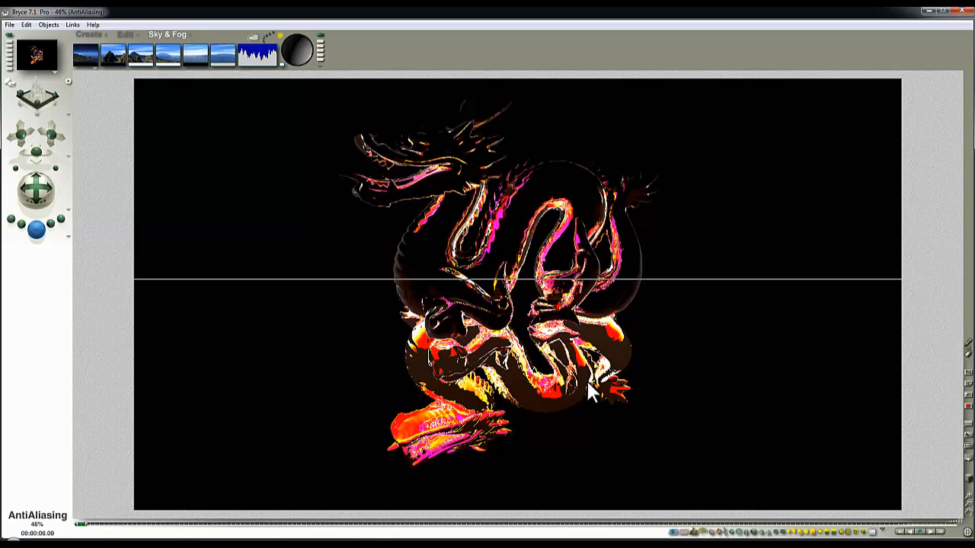
{"action": "key", "text": "Escape"}
{"action": "left_click", "coordinate": [631, 271]}
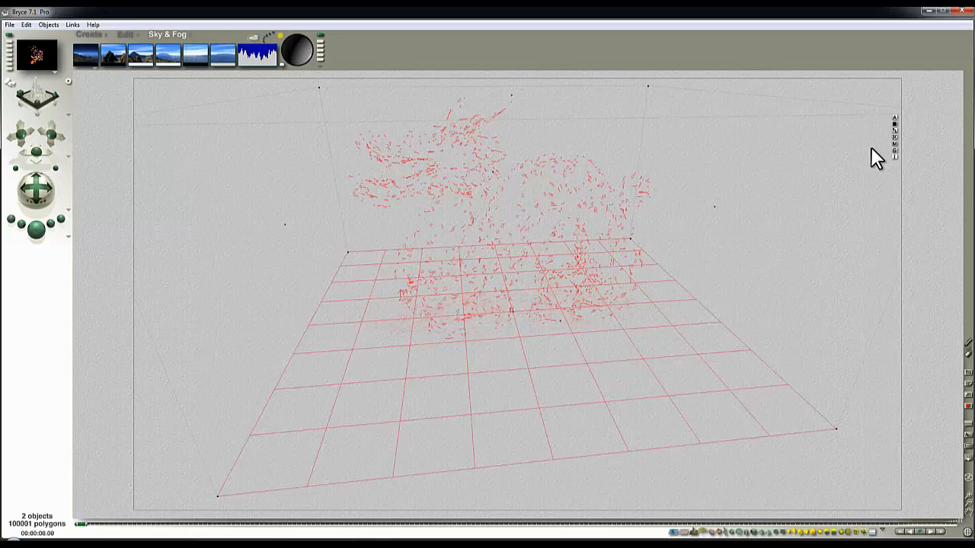
Reopen the dragon's material in the Materials Lab, set its metallicity to 1 and accept the material
{"action": "left_click", "coordinate": [894, 144]}
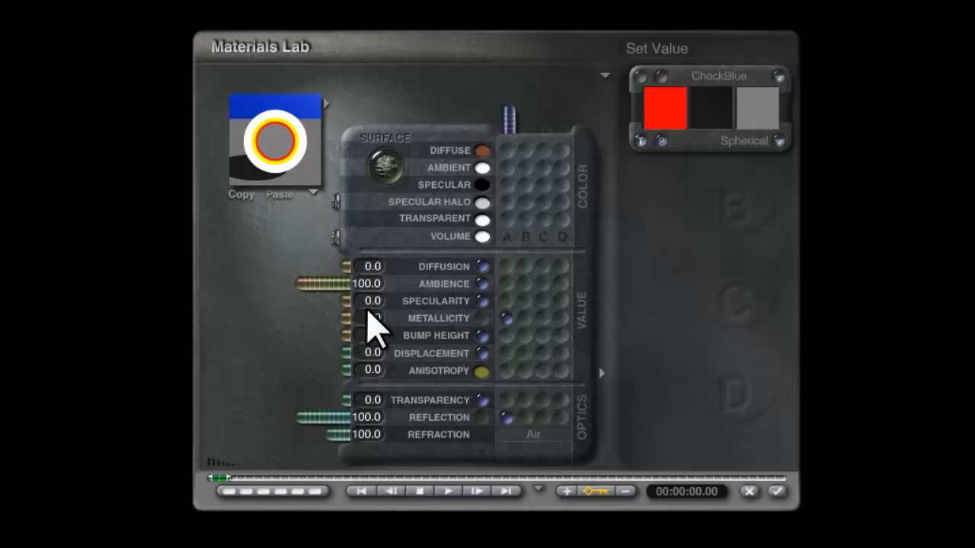
{"action": "type", "text": "1"}
{"action": "key", "text": "Return"}
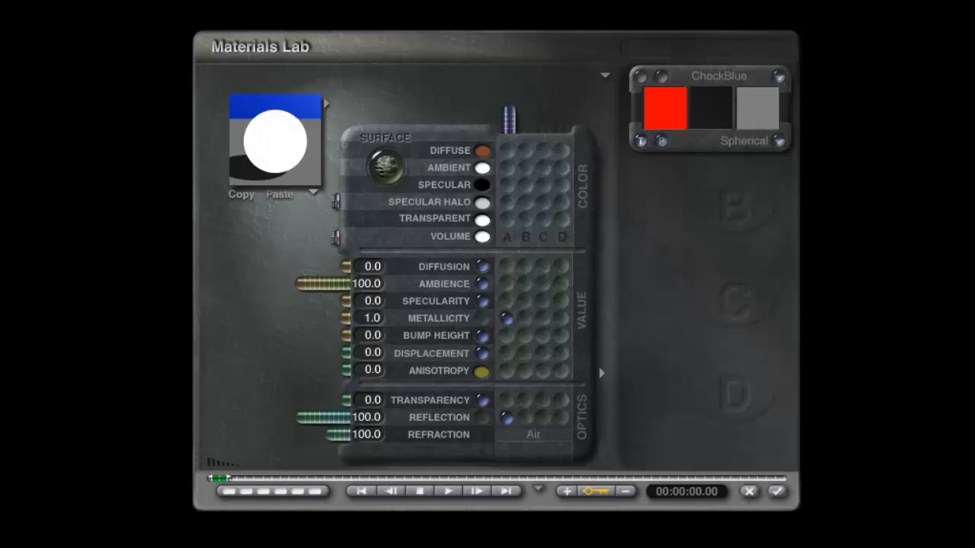
{"action": "left_click", "coordinate": [777, 491]}
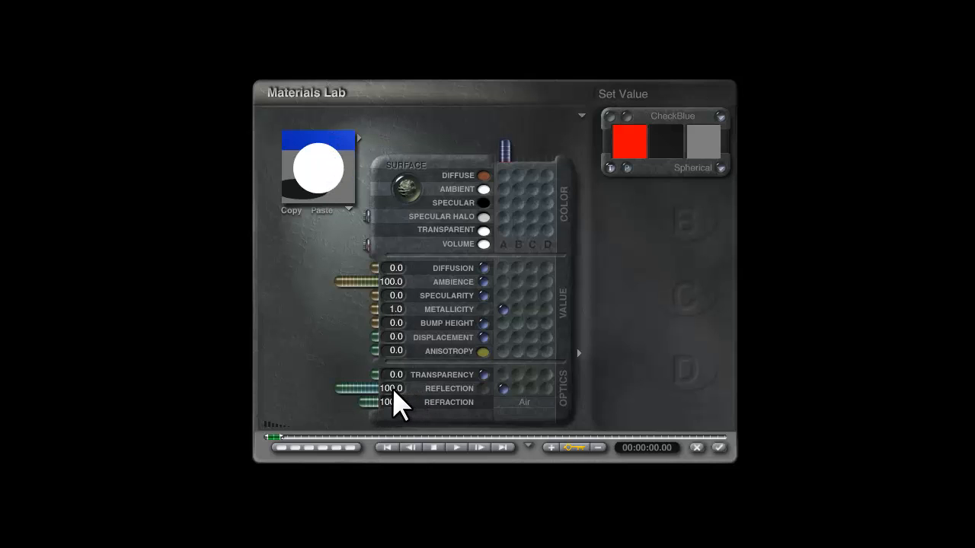
In the Deep Texture Editor, set the CheckBlue combination filter's b value to about -0.49597 and accept the texture
{"action": "left_click", "coordinate": [626, 117]}
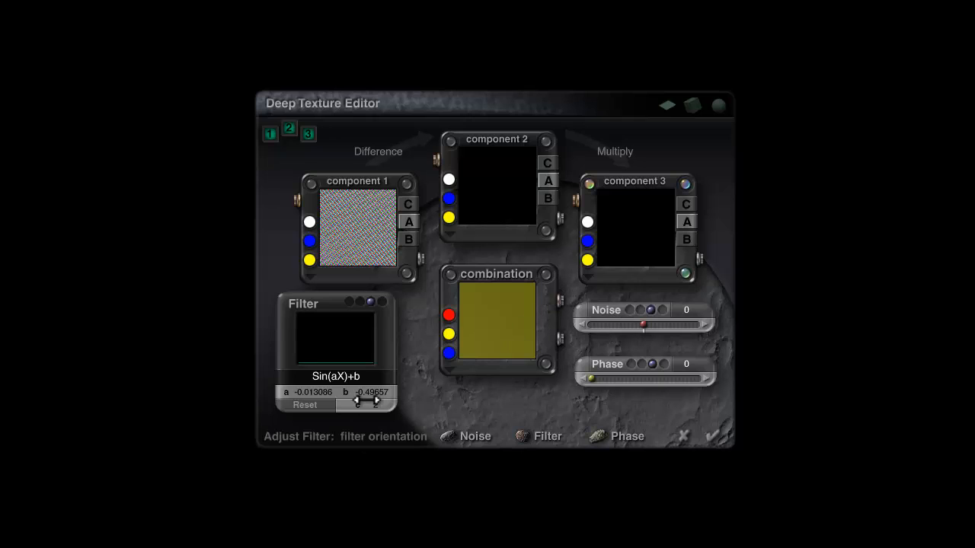
{"action": "left_click_drag", "start_coordinate": [368, 394], "coordinate": [369, 393]}
{"action": "left_click_drag", "start_coordinate": [369, 394], "coordinate": [378, 387]}
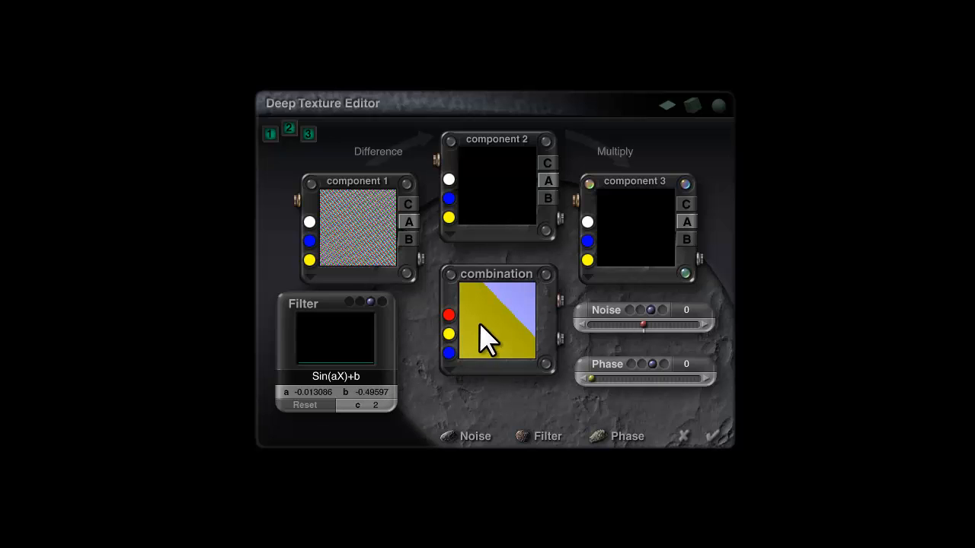
{"action": "left_click", "coordinate": [711, 437]}
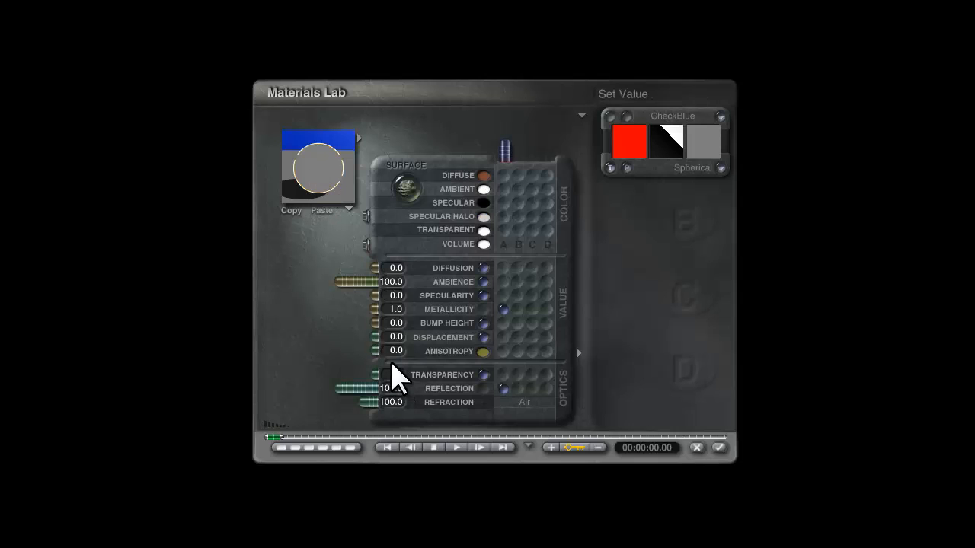
Try metallicity values of 0.5 and 0.2 on the material
{"action": "left_click", "coordinate": [395, 309]}
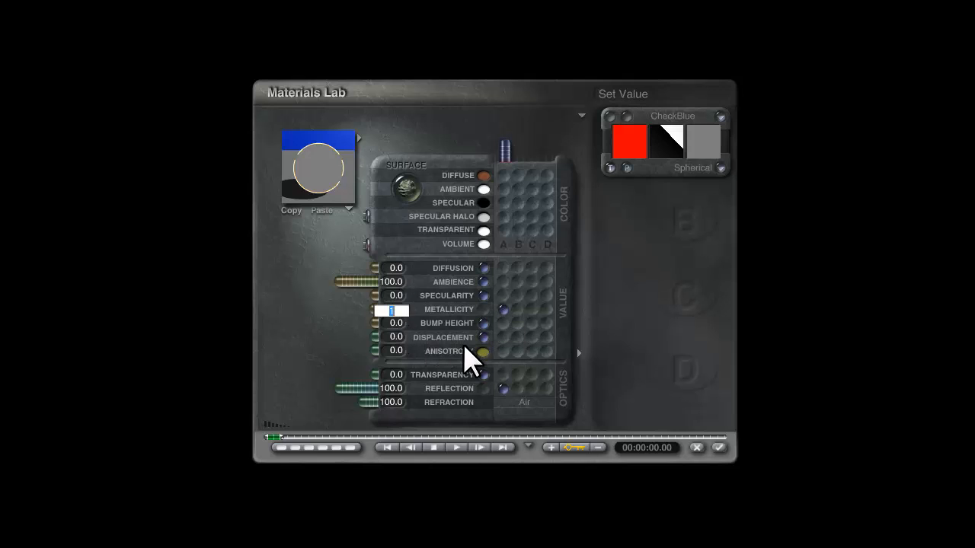
{"action": "type", "text": "0.5"}
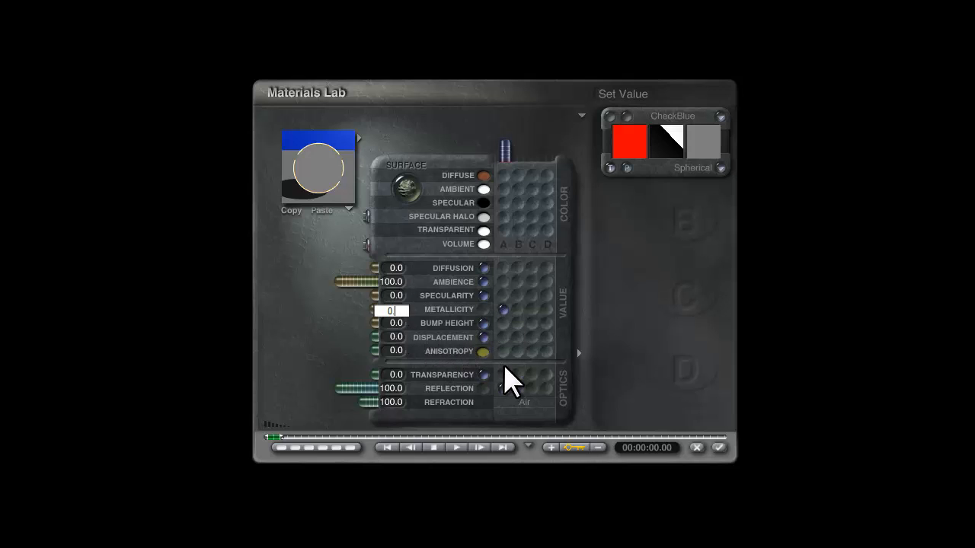
{"action": "key", "text": "Return"}
{"action": "left_click", "coordinate": [396, 309]}
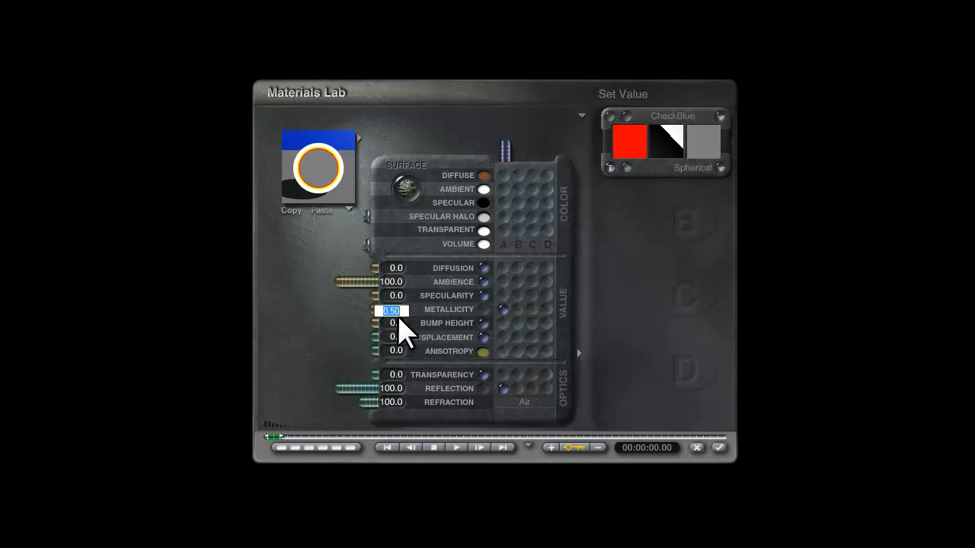
{"action": "type", "text": "0.2"}
{"action": "key", "text": "Return"}
Set the metallicity to 0.4, accept the material and render the scene
{"action": "left_click", "coordinate": [394, 310]}
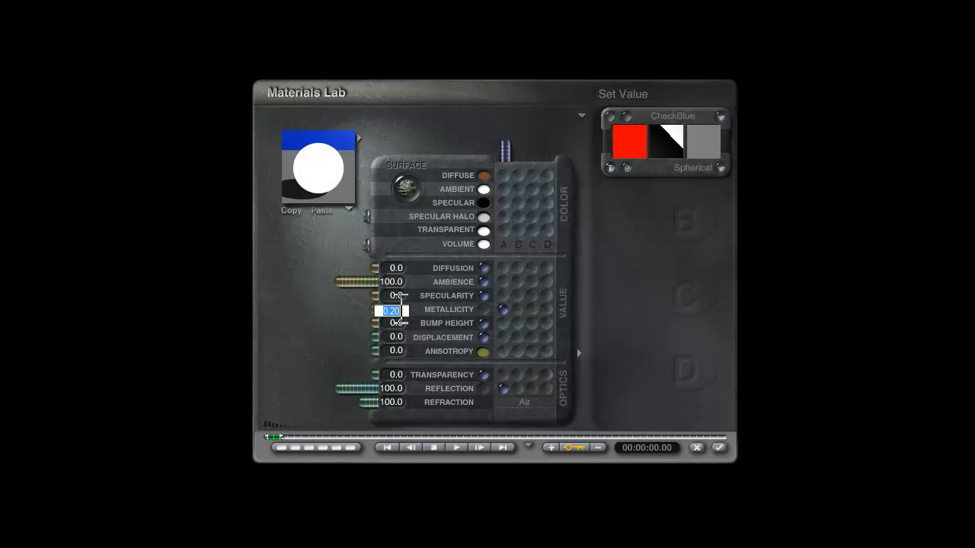
{"action": "type", "text": "0.4"}
{"action": "key", "text": "Return"}
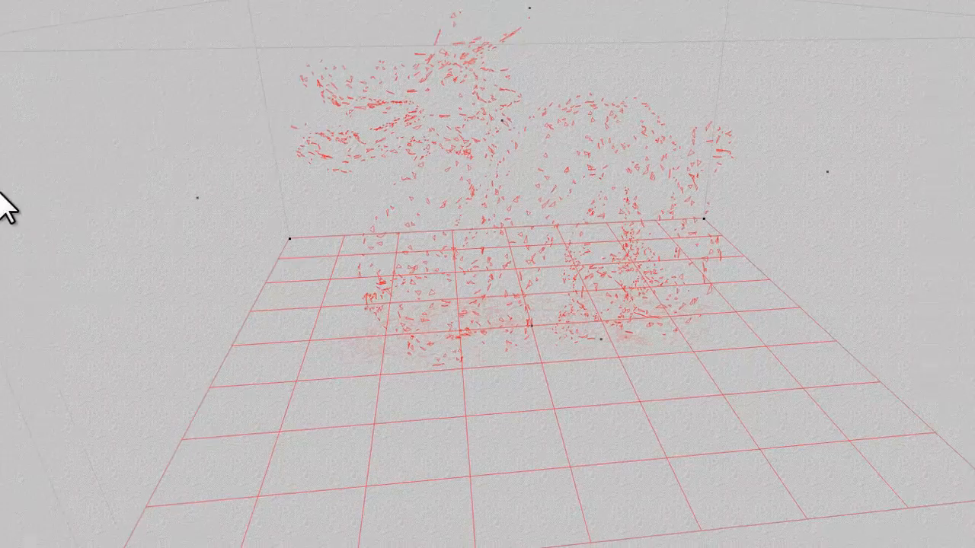
{"action": "left_click", "coordinate": [37, 230]}
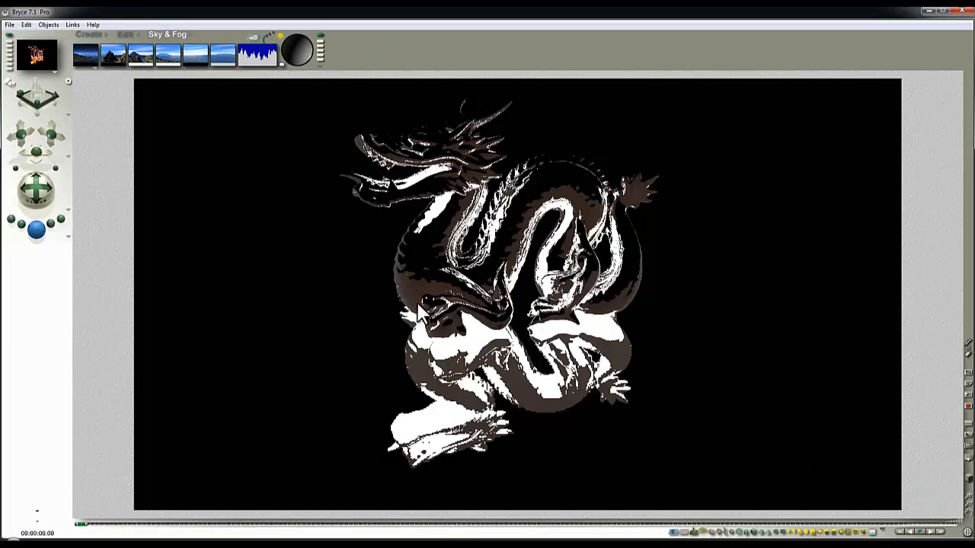